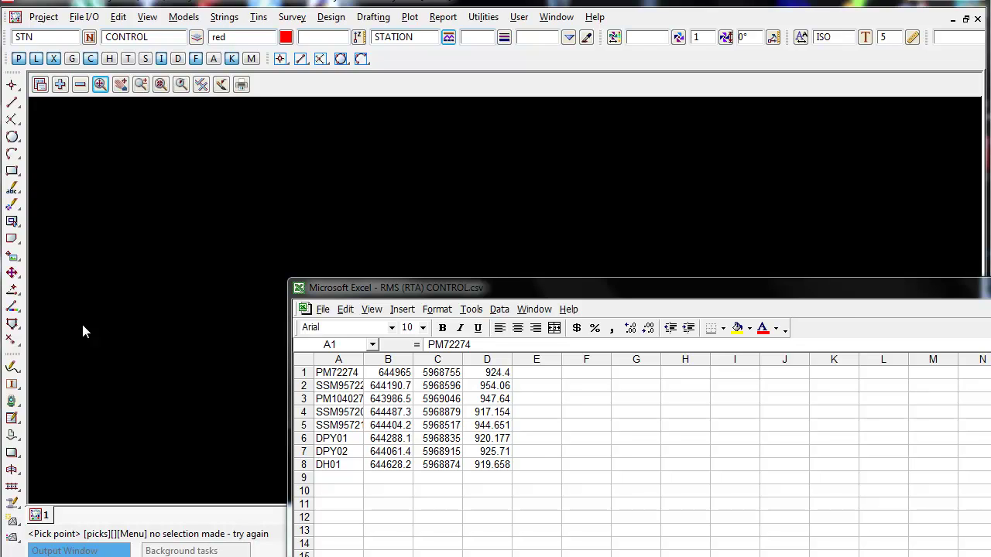
Step: Examine the point names, coordinates and heights in the RMS (RTA) CONTROL.csv spreadsheet, and return to 12d Model
{"action": "left_click_drag", "start_coordinate": [460, 291], "coordinate": [479, 284]}
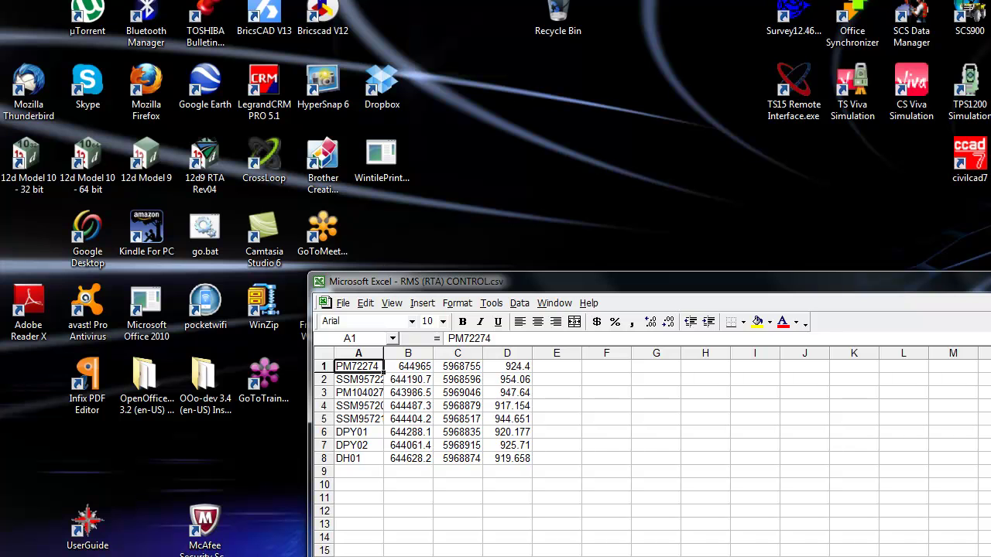
{"action": "left_click", "coordinate": [453, 546]}
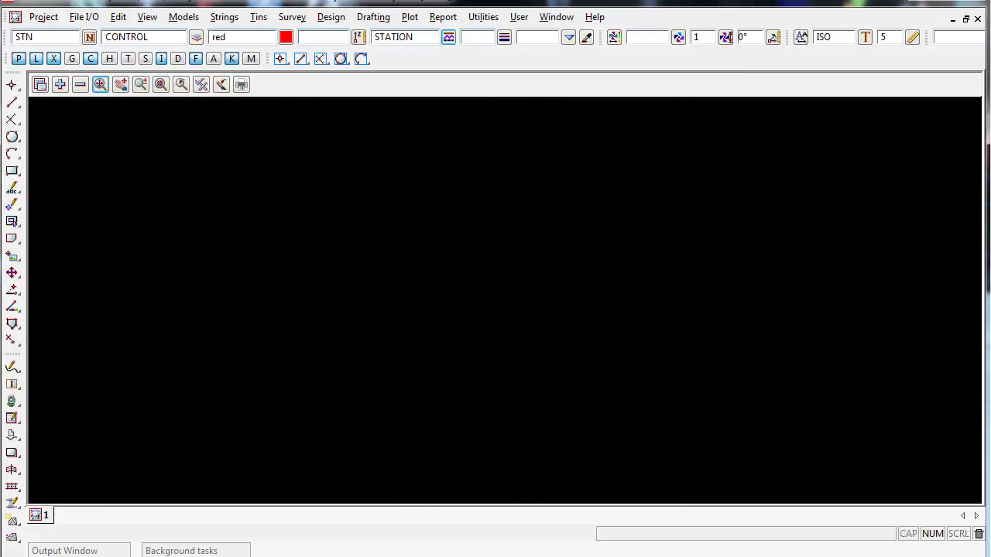
{"action": "key", "text": "alt+Tab"}
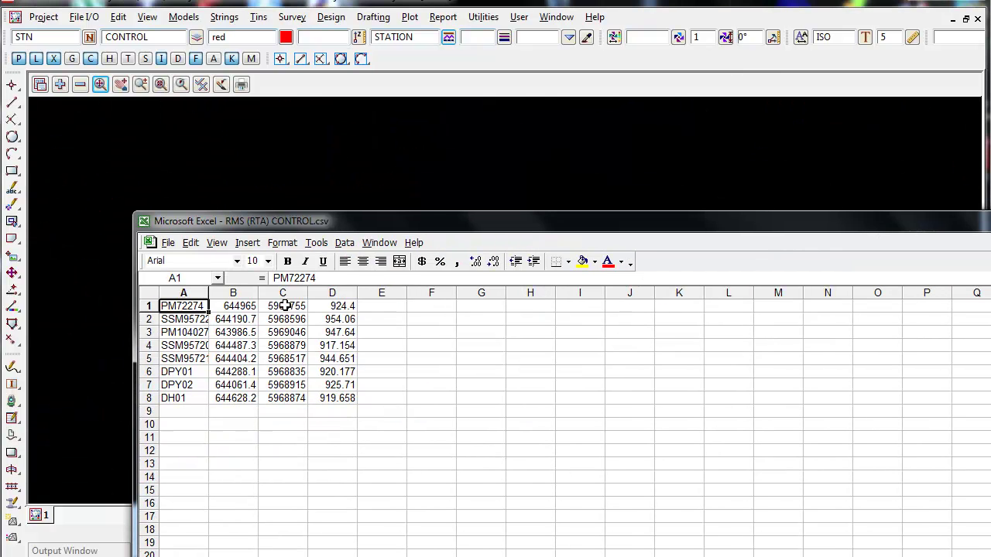
{"action": "key", "text": "alt+Tab"}
{"action": "left_click", "coordinate": [745, 226]}
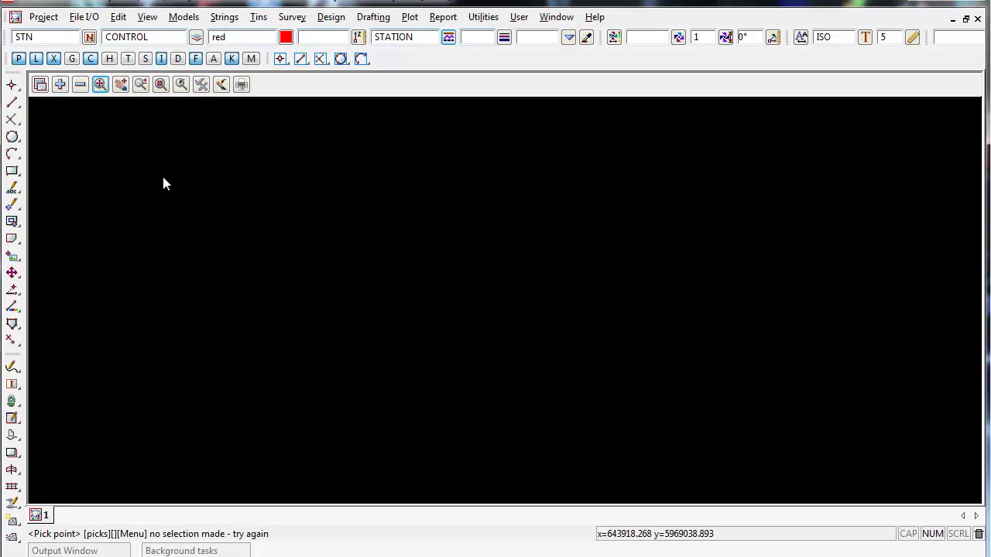
Step: Open the x y z general data input and browse for the file to read
{"action": "left_click", "coordinate": [85, 18]}
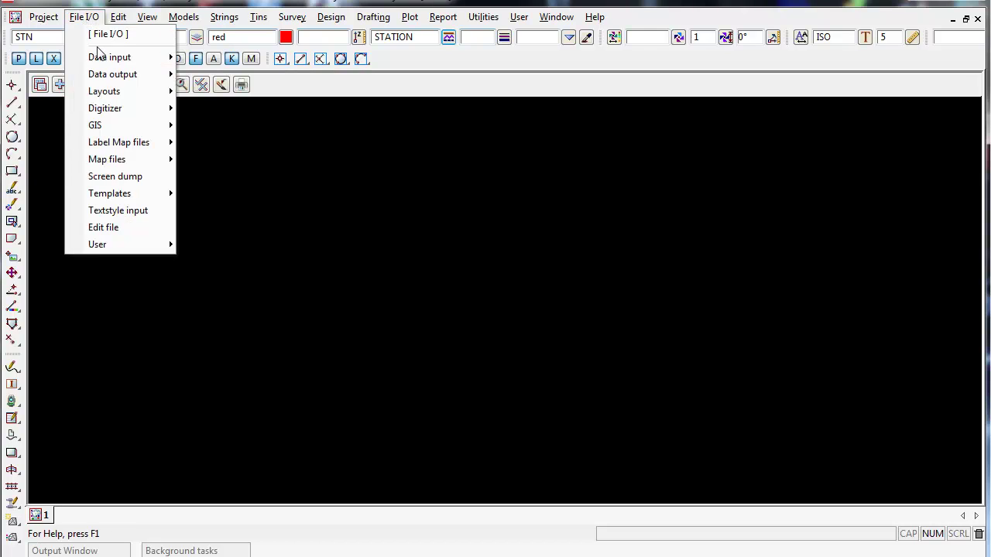
{"action": "mouse_move", "coordinate": [106, 62]}
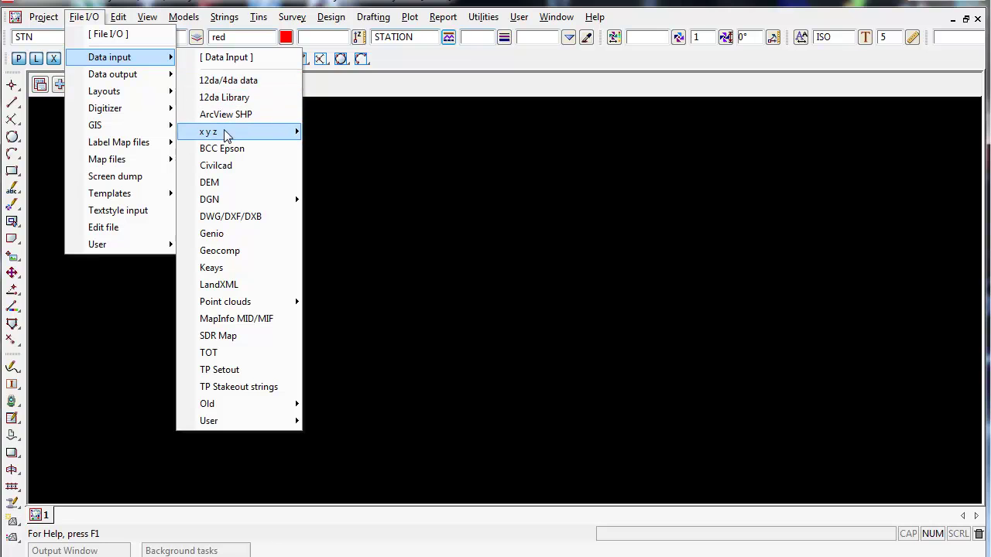
{"action": "mouse_move", "coordinate": [227, 138]}
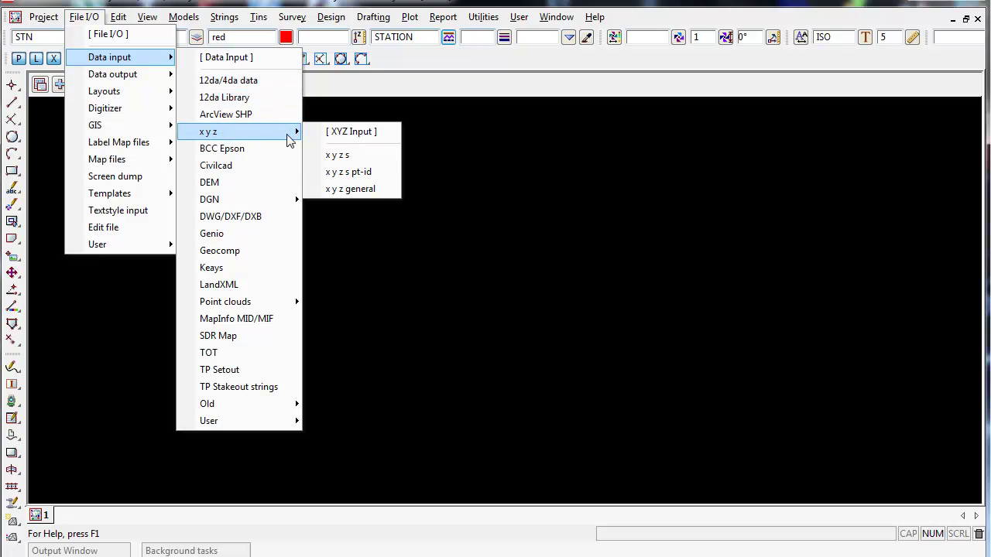
{"action": "left_click", "coordinate": [381, 196]}
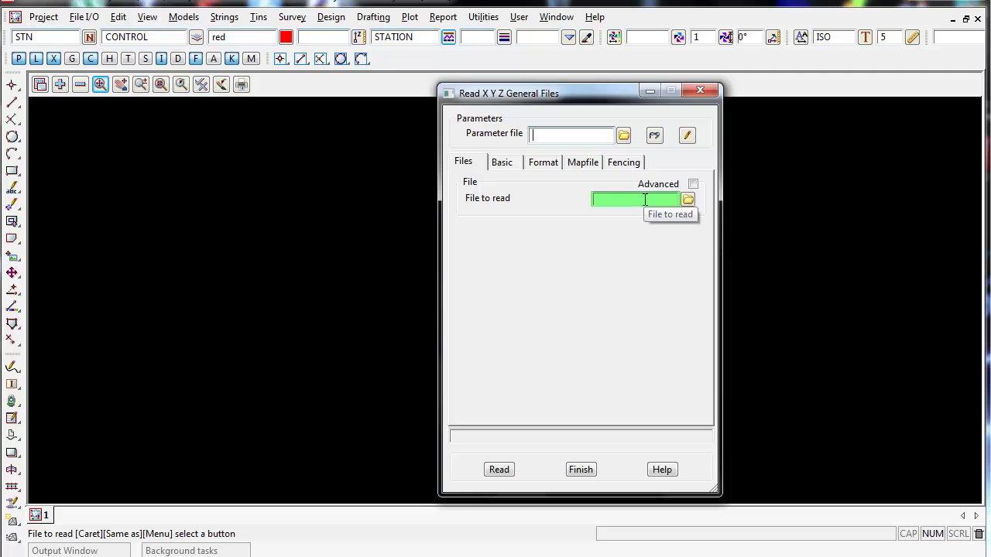
{"action": "left_click", "coordinate": [688, 200]}
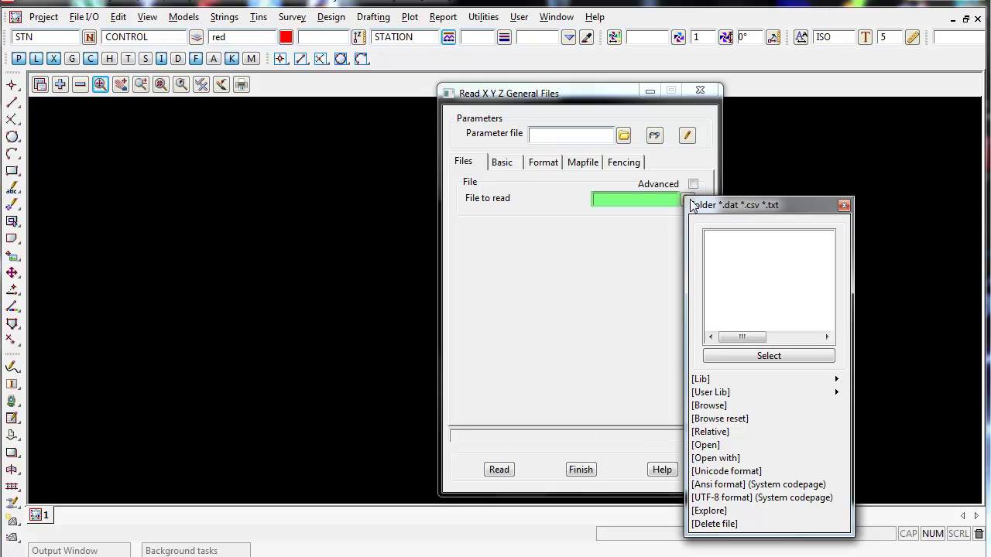
{"action": "left_click", "coordinate": [706, 406]}
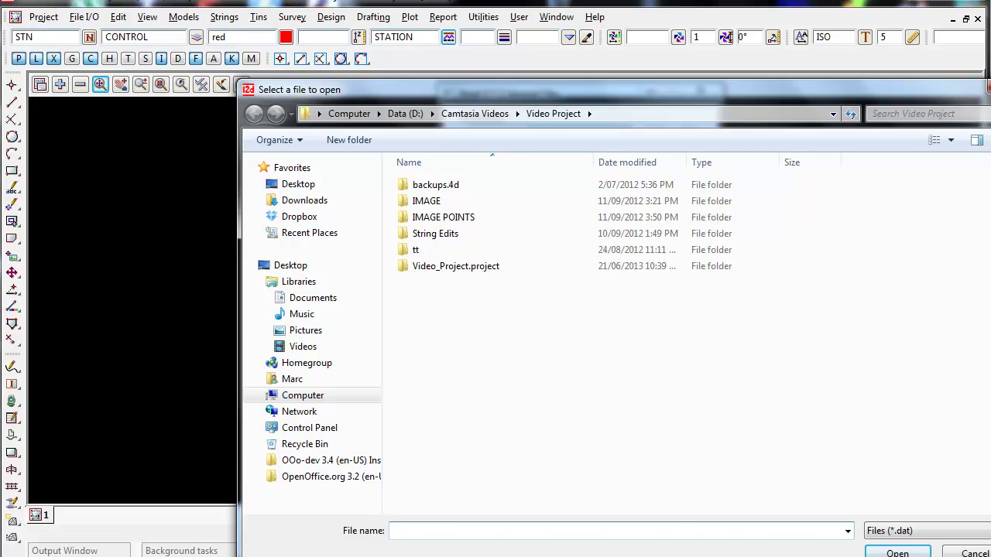
Step: Switch to the Explorer window and copy the folder path C:\12d\10.00\EXDS_Training\12d-2S1_Survey_Procedures
{"action": "key", "text": "alt+Tab"}
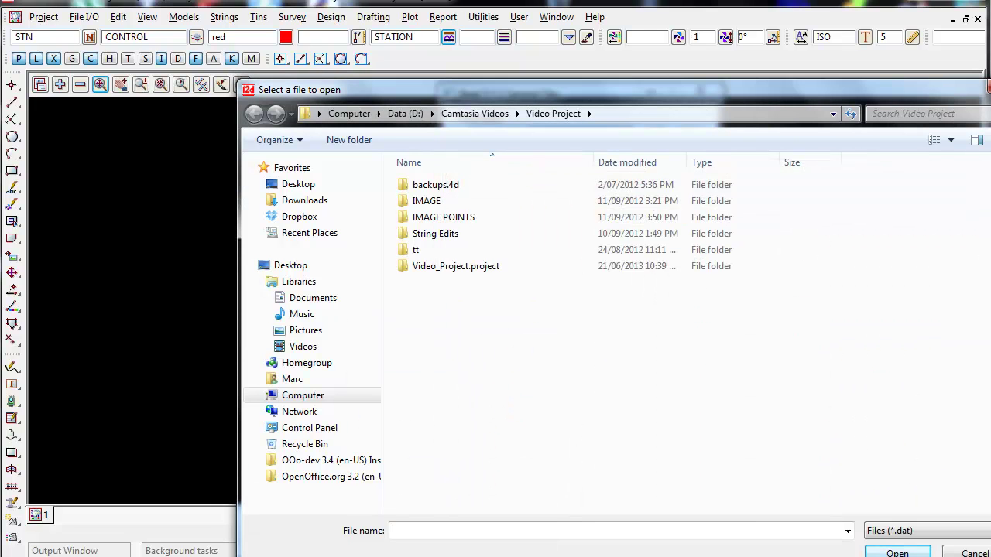
{"action": "left_click", "coordinate": [441, 542]}
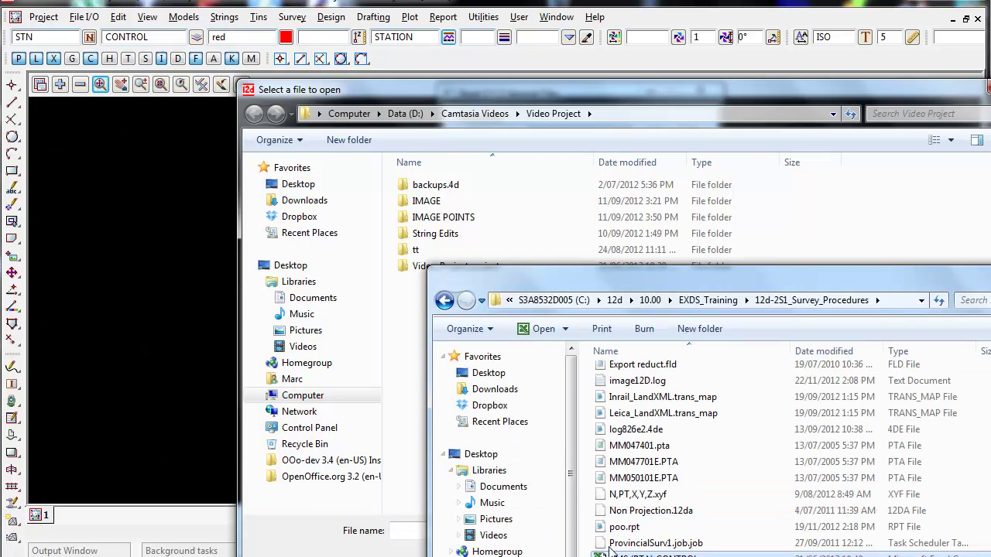
{"action": "left_click", "coordinate": [808, 297]}
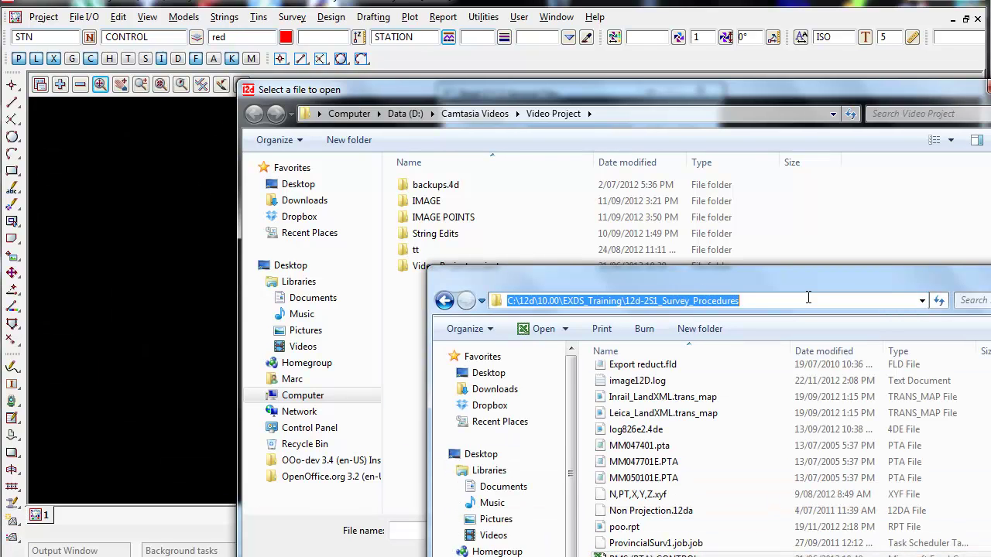
{"action": "left_click", "coordinate": [752, 301]}
{"action": "left_click_drag", "start_coordinate": [727, 301], "coordinate": [503, 306]}
{"action": "right_click", "coordinate": [551, 306]}
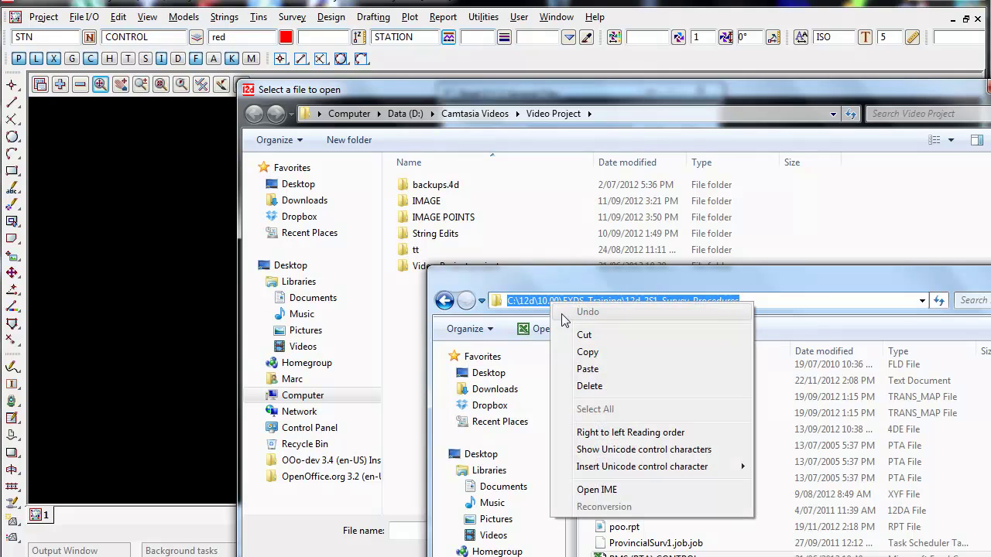
{"action": "left_click", "coordinate": [588, 352]}
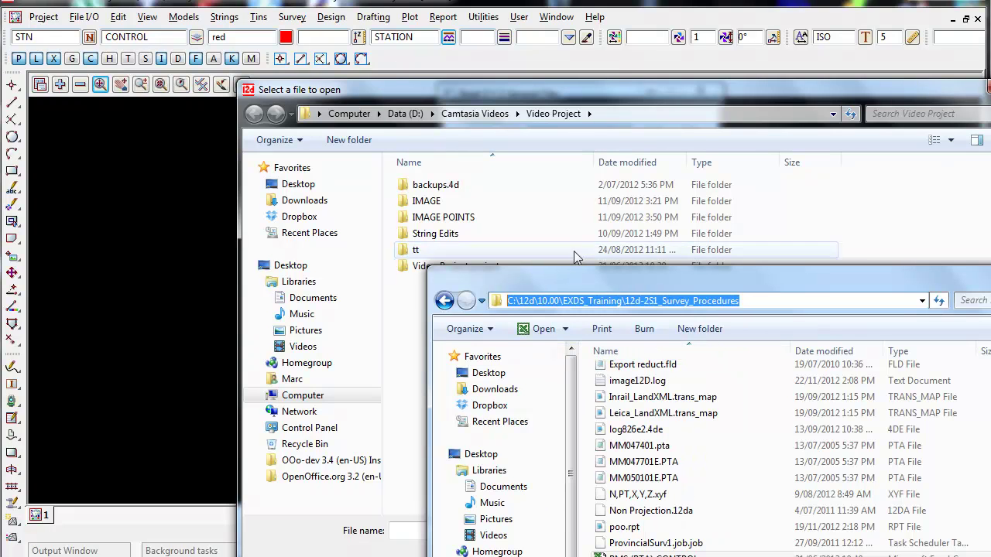
Step: Go to the copied folder path 12d-2S1_Survey_Procedures in the file selection dialog
{"action": "left_click", "coordinate": [602, 114]}
{"action": "left_click", "coordinate": [602, 114]}
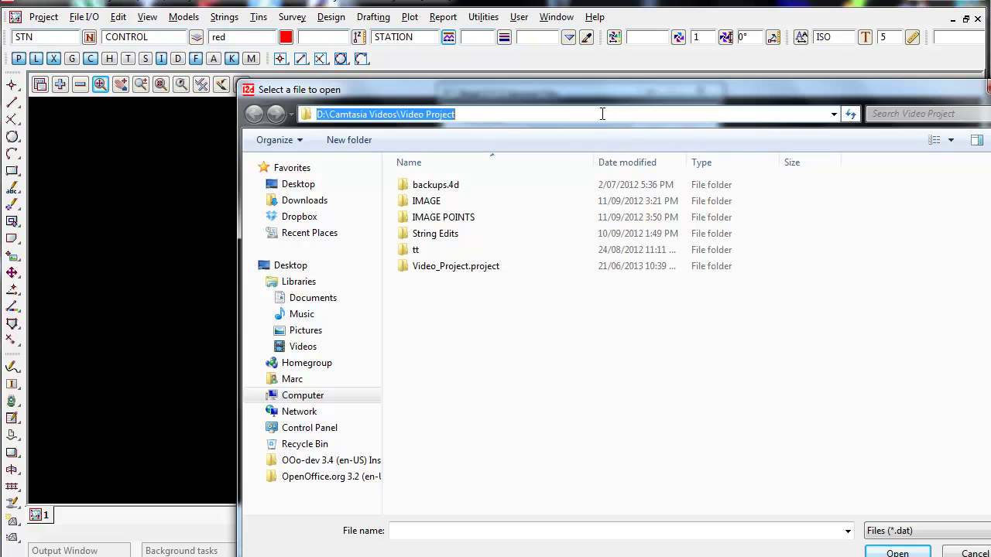
{"action": "right_click", "coordinate": [459, 118]}
{"action": "left_click", "coordinate": [503, 180]}
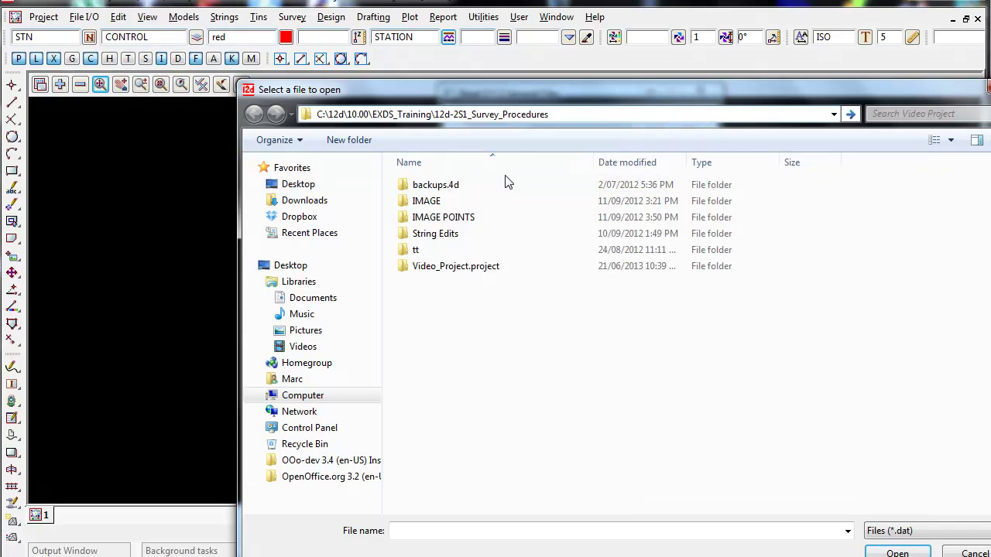
{"action": "key", "text": "Return"}
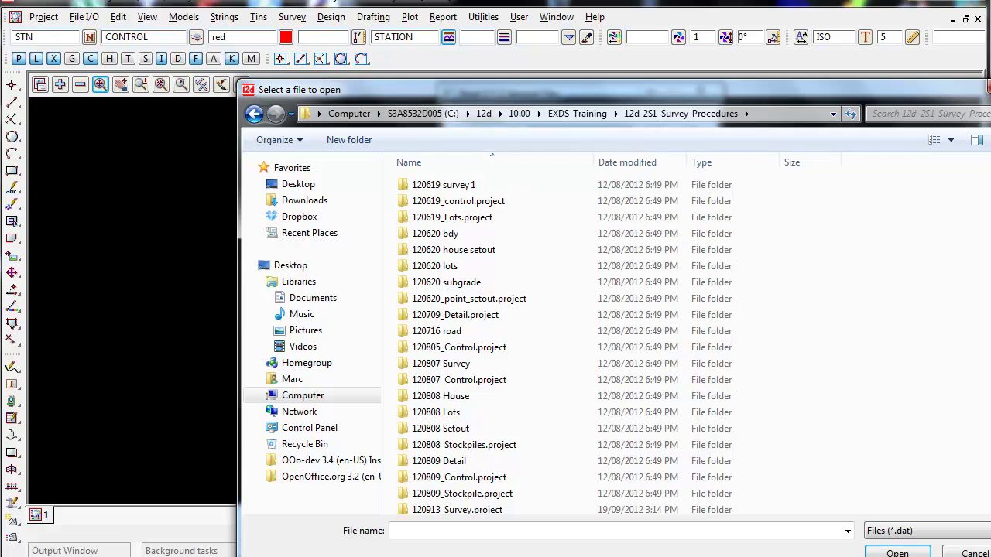
Step: Set the file selection dialog's file type filter to *.csv
{"action": "scroll", "coordinate": [542, 345], "scroll_direction": "down", "scroll_amount": 5}
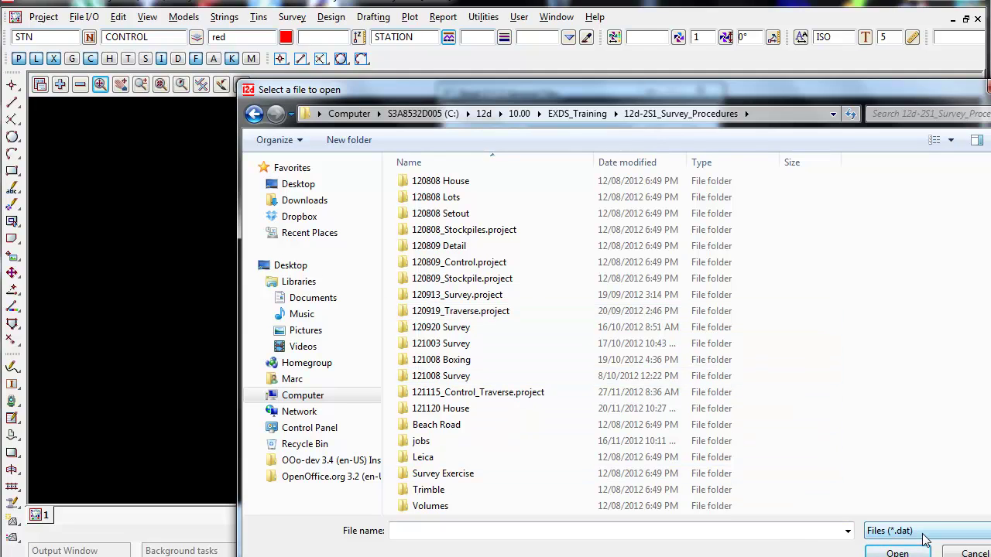
{"action": "left_click_drag", "start_coordinate": [852, 89], "coordinate": [838, 82]}
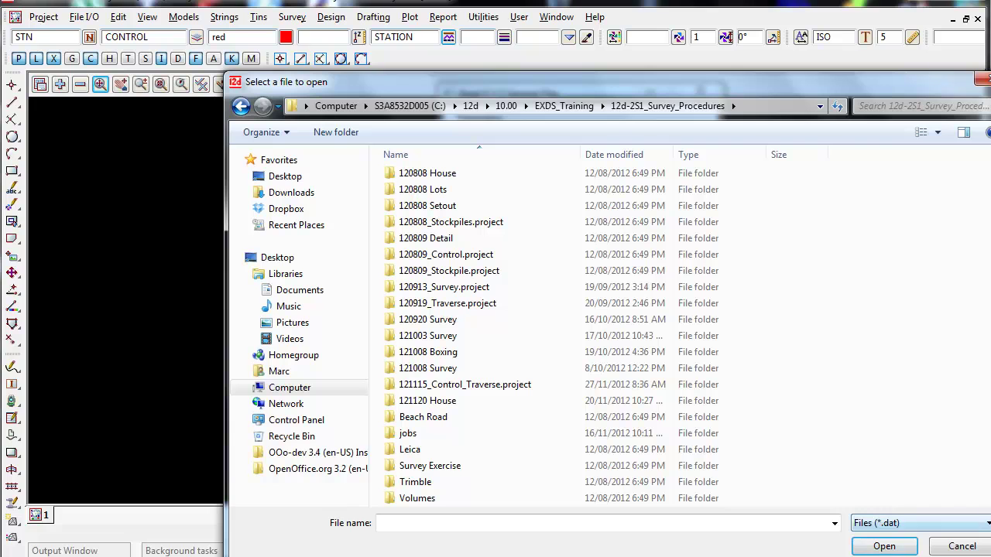
{"action": "left_click", "coordinate": [986, 523]}
{"action": "left_click", "coordinate": [797, 61]}
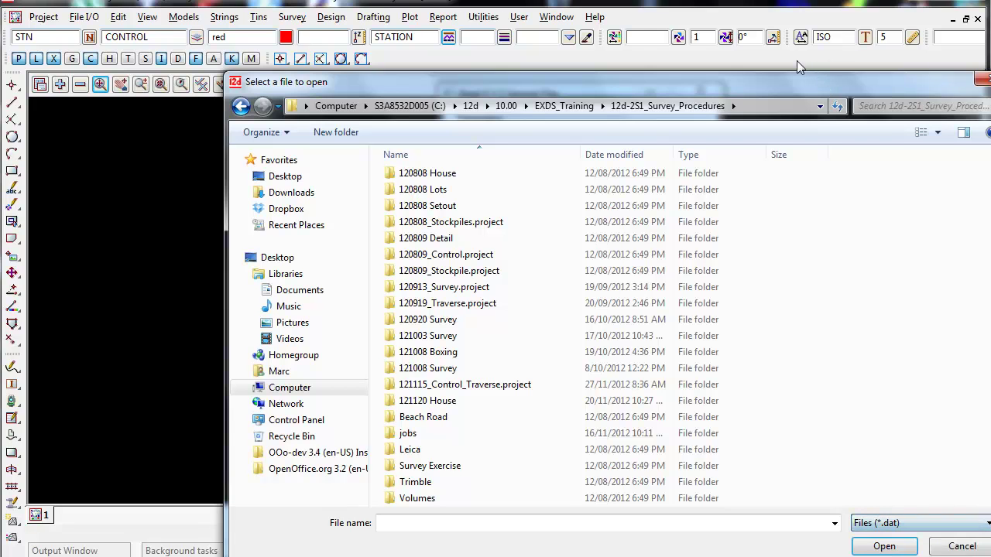
{"action": "left_click", "coordinate": [969, 499]}
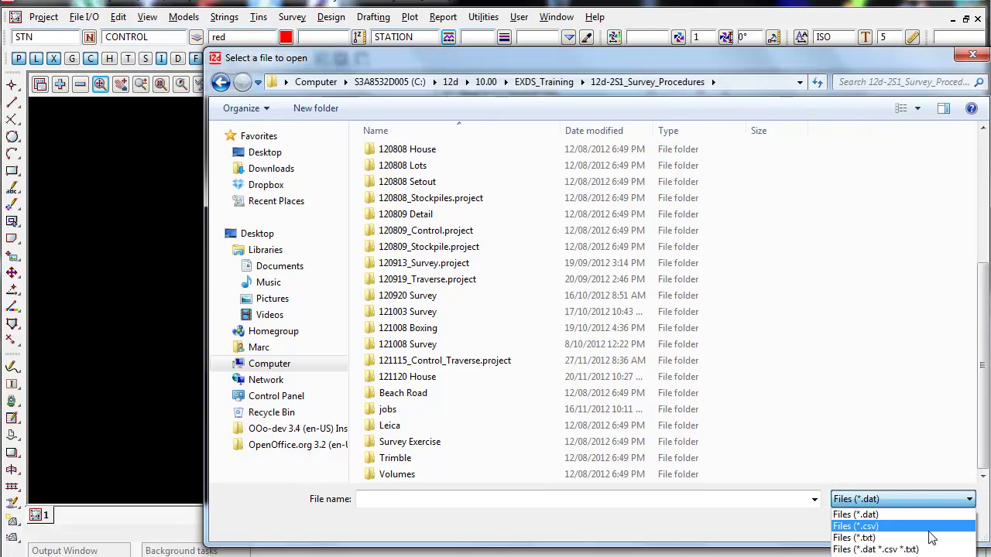
{"action": "left_click", "coordinate": [870, 528]}
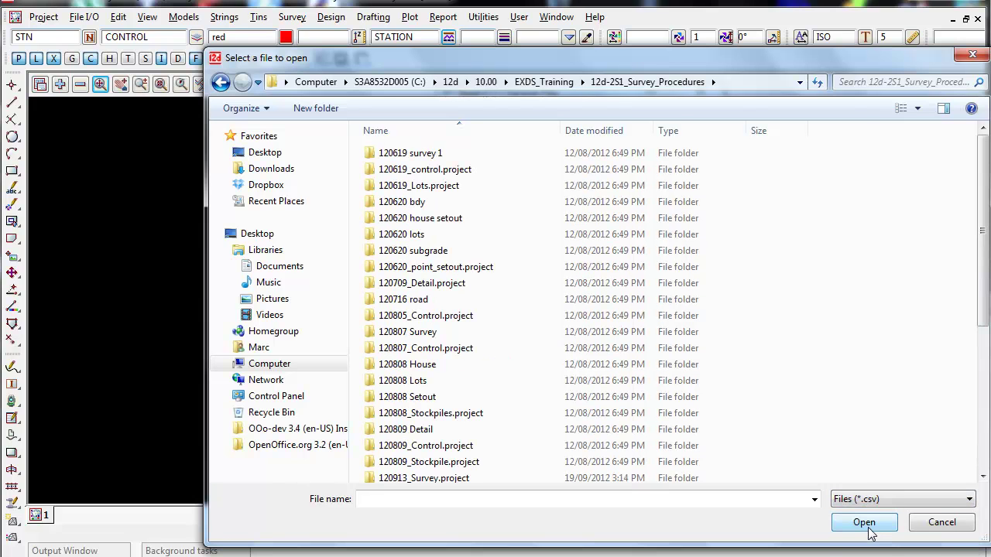
Step: Choose RMS (RTA) CONTROL.csv as the file to read
{"action": "left_click_drag", "start_coordinate": [976, 252], "coordinate": [983, 381]}
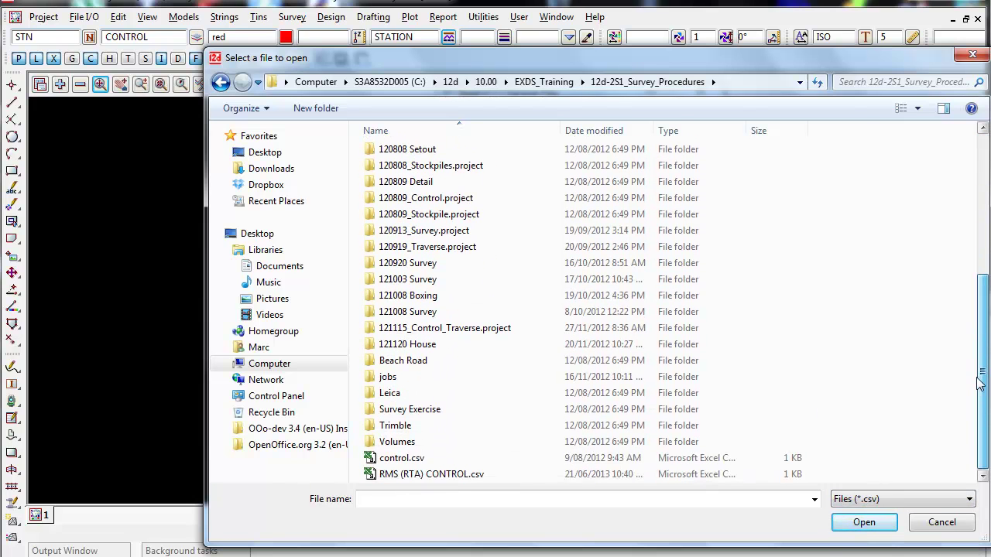
{"action": "left_click", "coordinate": [404, 475]}
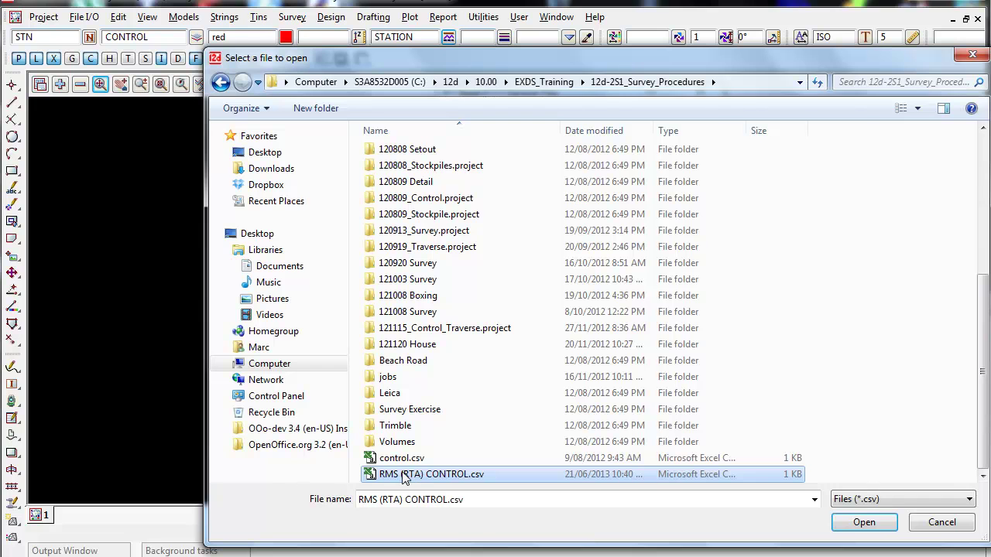
{"action": "left_click", "coordinate": [855, 523]}
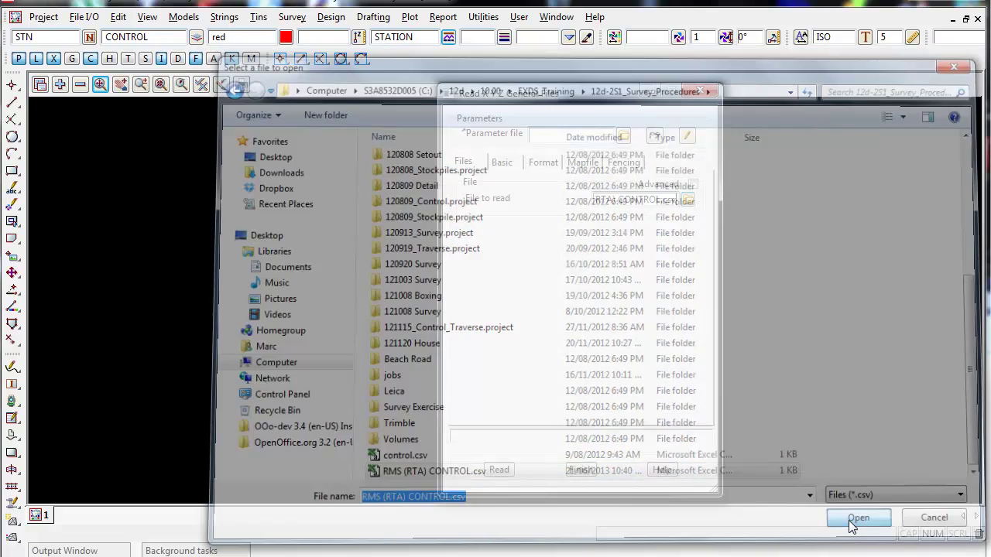
Step: Set the import's default point colour to red and its default text style to Arial 1 centre
{"action": "left_click", "coordinate": [509, 166]}
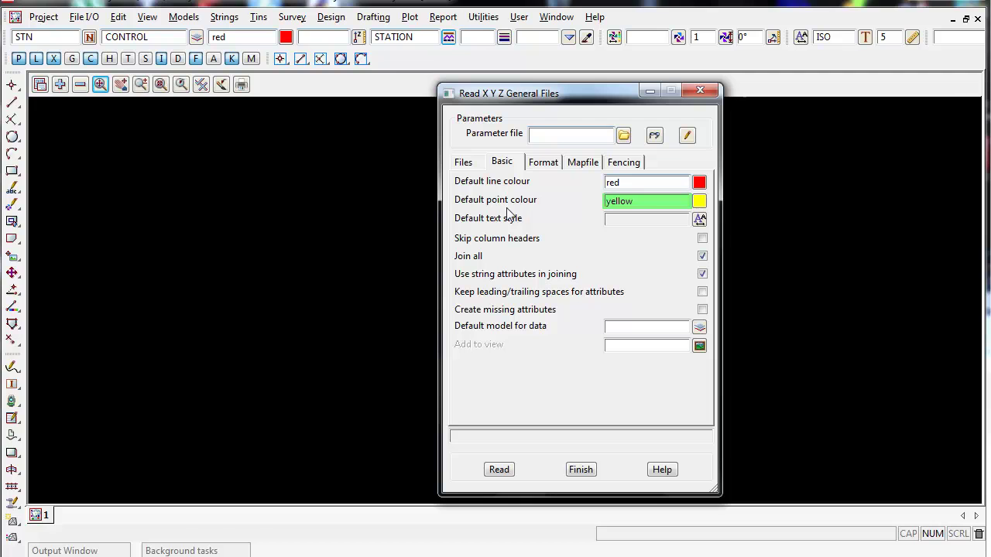
{"action": "left_click", "coordinate": [699, 201]}
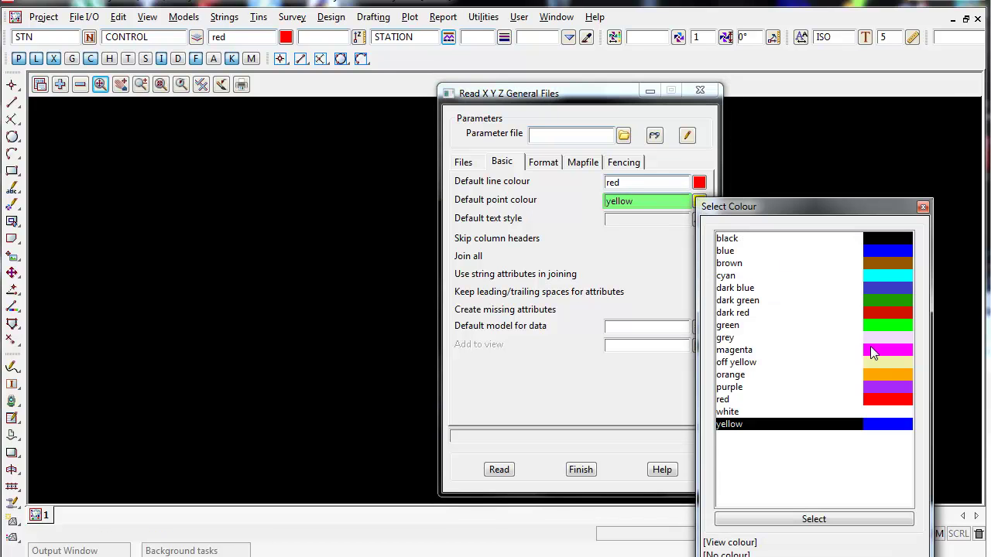
{"action": "double_click", "coordinate": [873, 398]}
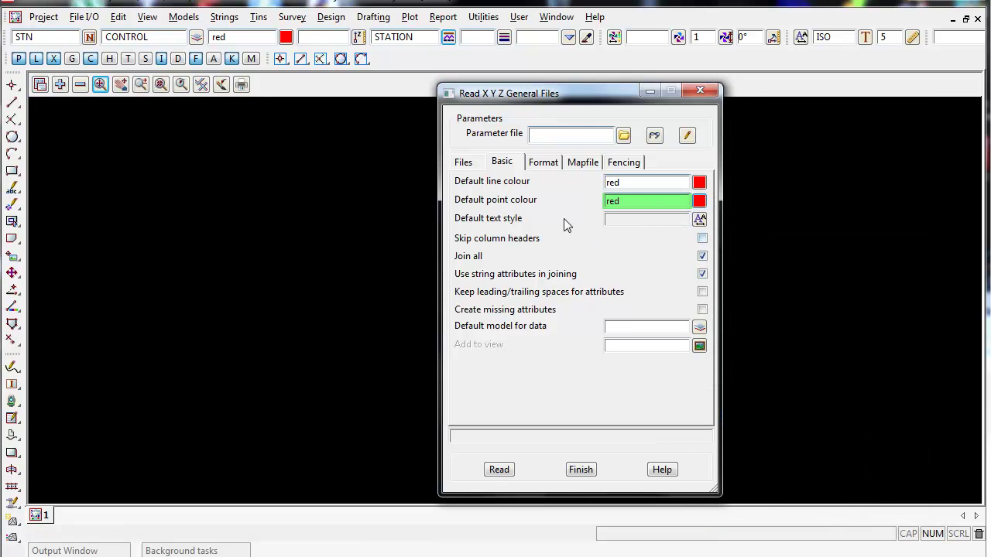
{"action": "left_click", "coordinate": [699, 219]}
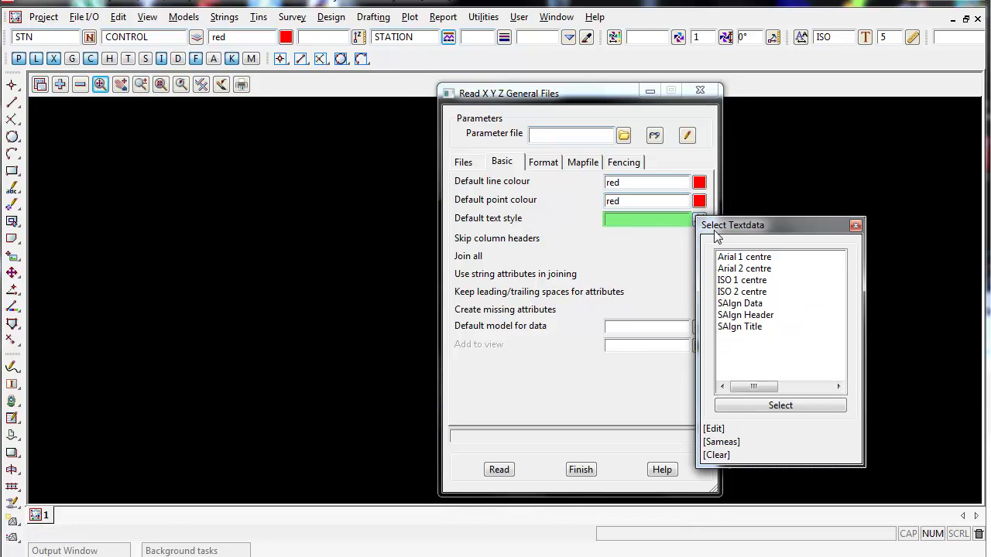
{"action": "double_click", "coordinate": [743, 258]}
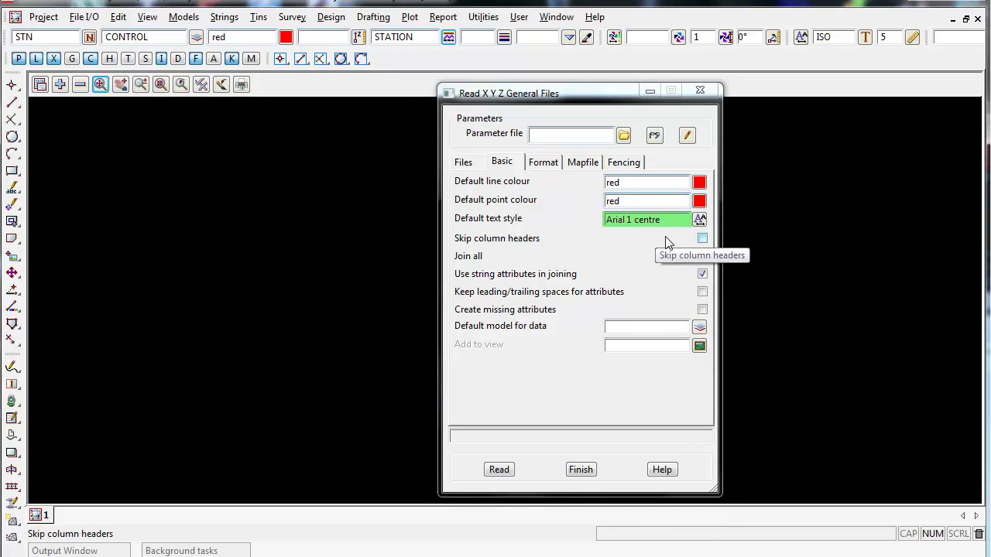
Step: Turn off Join all and set the default model for data to CONTROL
{"action": "left_click", "coordinate": [700, 256]}
{"action": "left_click", "coordinate": [701, 256]}
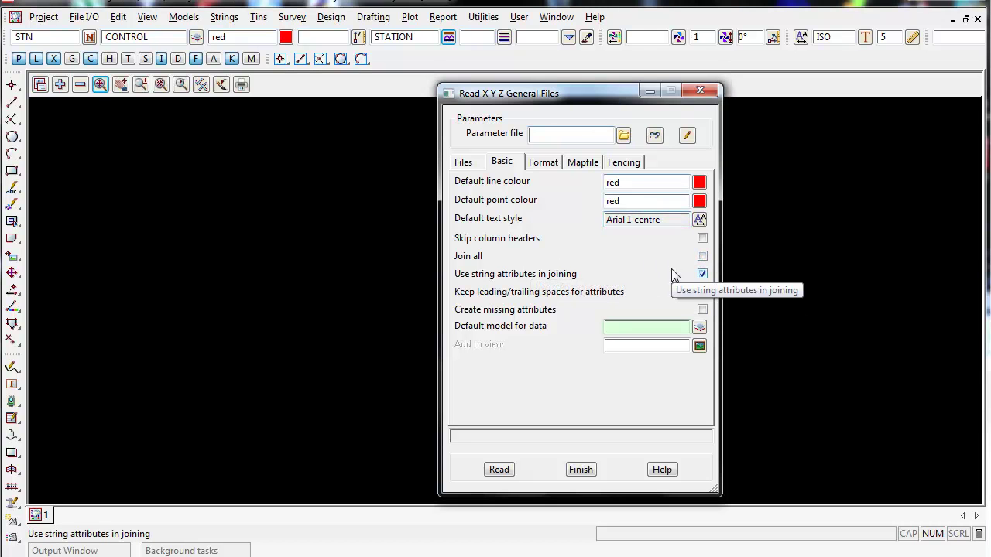
{"action": "left_click", "coordinate": [643, 325]}
{"action": "type", "text": "CONTROL"}
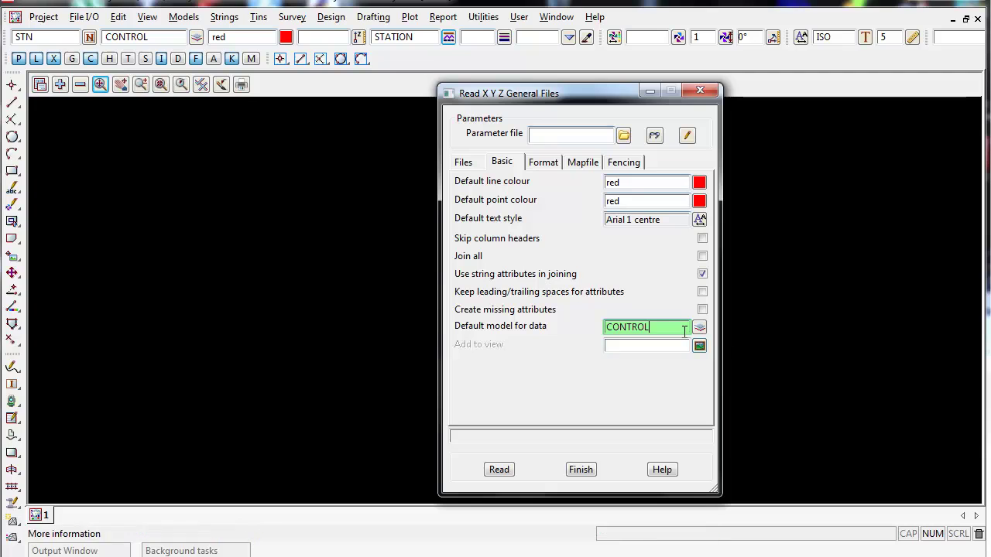
{"action": "key", "text": "Return"}
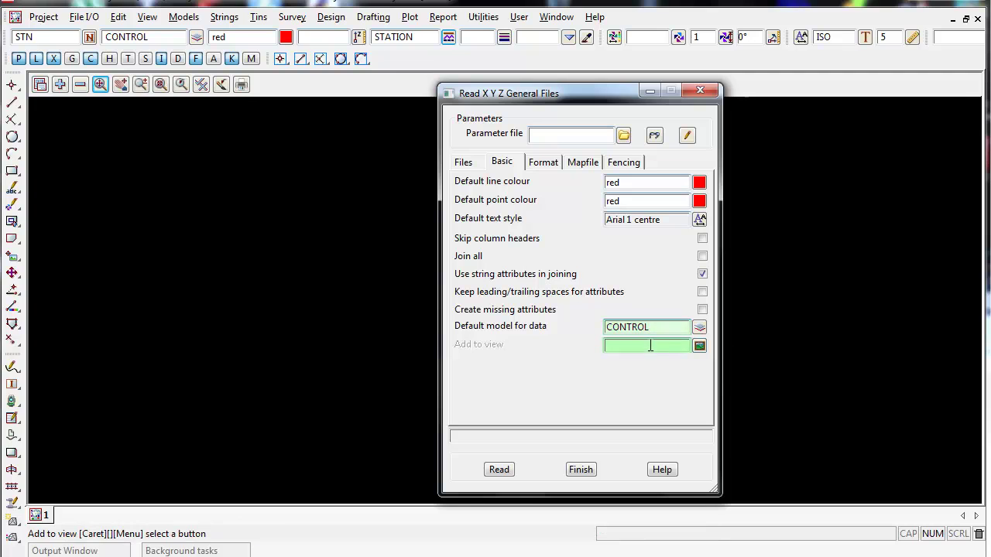
Step: Add the imported data to view 1 and set the file format's delimiter to comma
{"action": "left_click", "coordinate": [699, 347]}
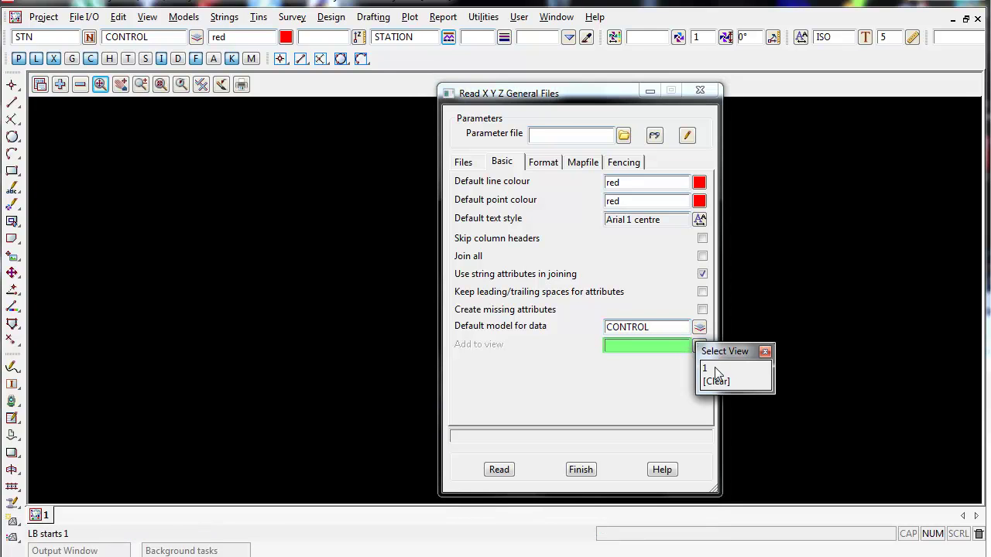
{"action": "left_click", "coordinate": [714, 368]}
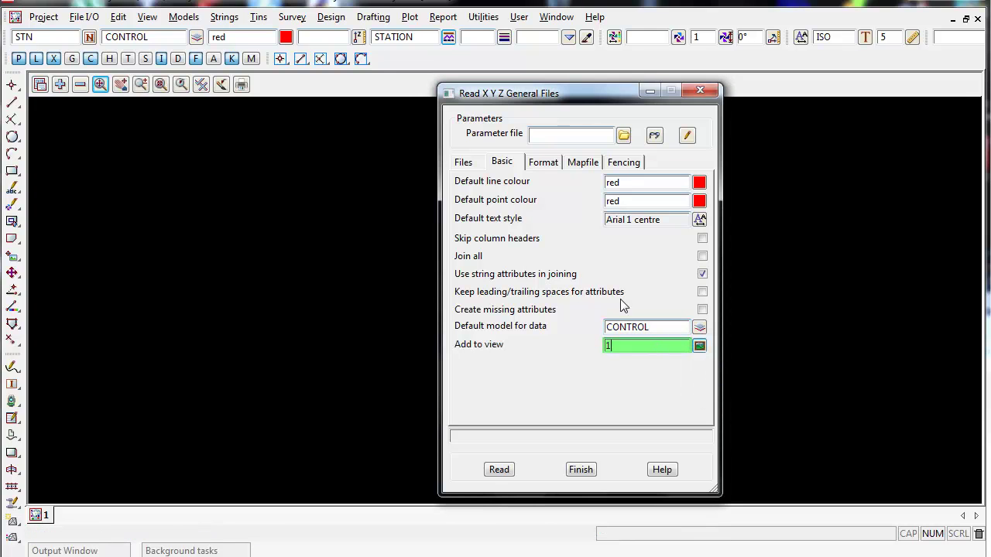
{"action": "left_click", "coordinate": [551, 169]}
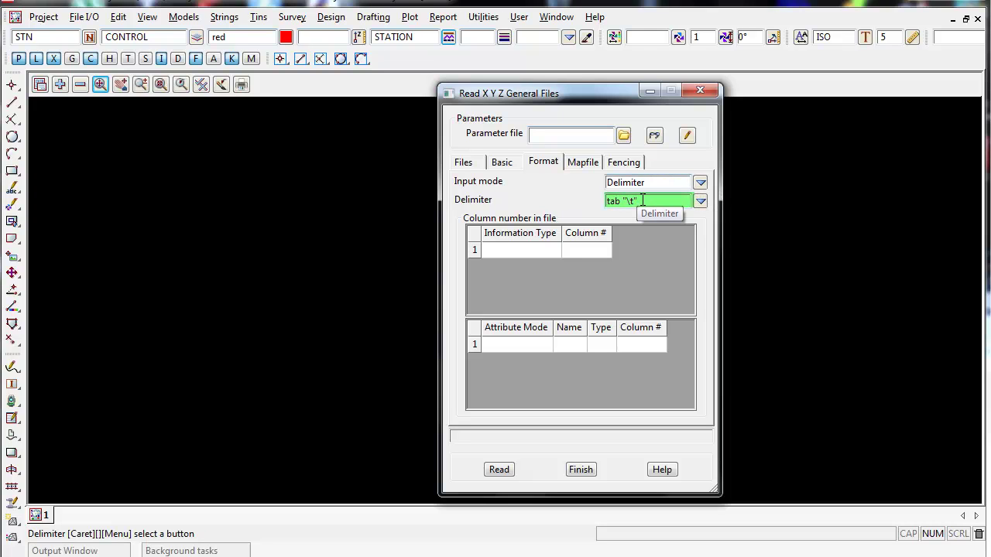
{"action": "left_click", "coordinate": [700, 202]}
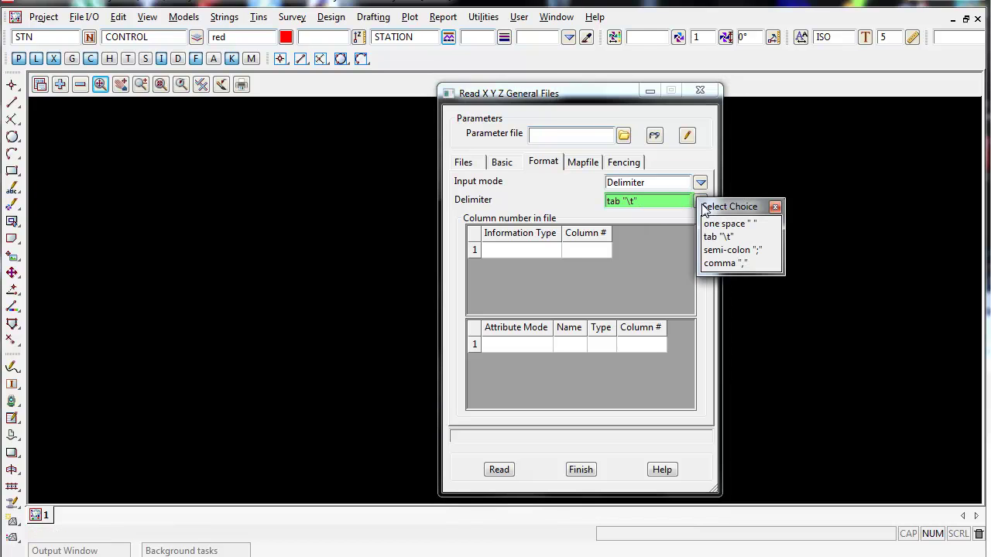
{"action": "left_click", "coordinate": [722, 264]}
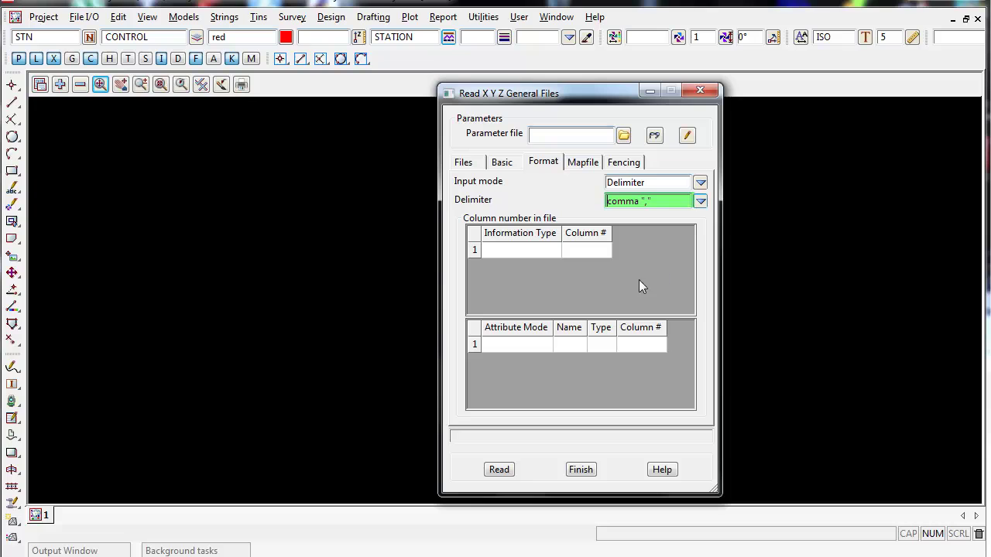
Step: Map the point id information type to column 1 of the file
{"action": "left_click", "coordinate": [518, 250]}
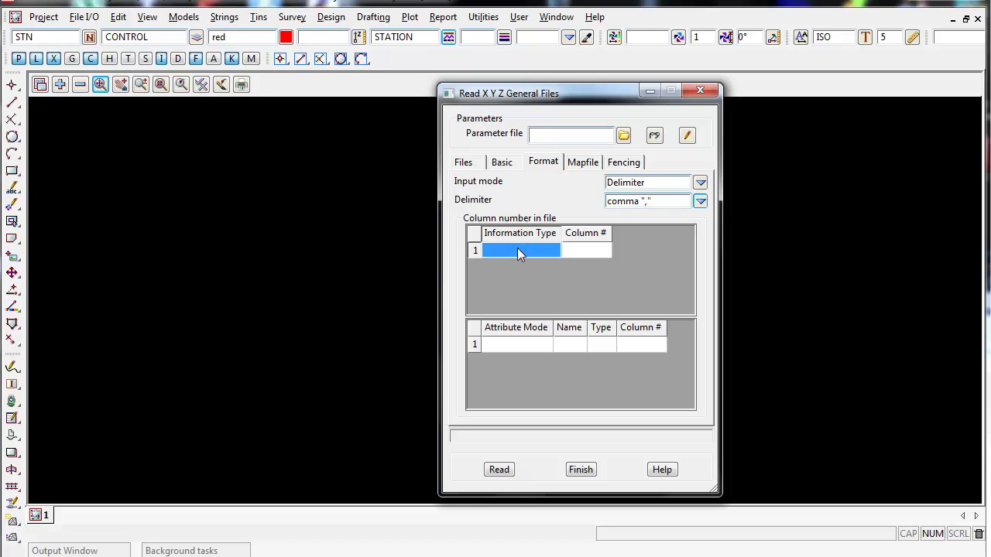
{"action": "left_click", "coordinate": [517, 252]}
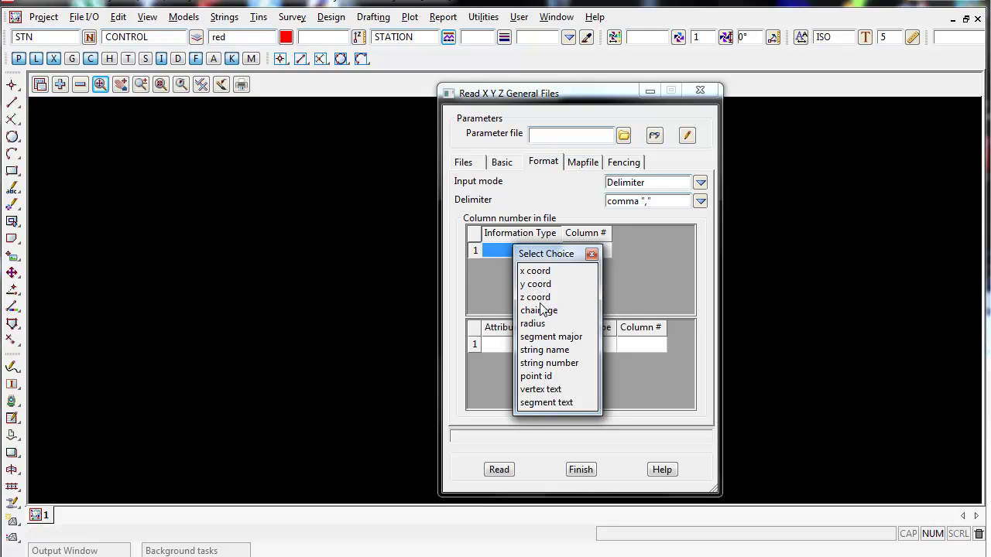
{"action": "left_click", "coordinate": [544, 378]}
{"action": "left_click", "coordinate": [544, 378]}
{"action": "left_click", "coordinate": [582, 249]}
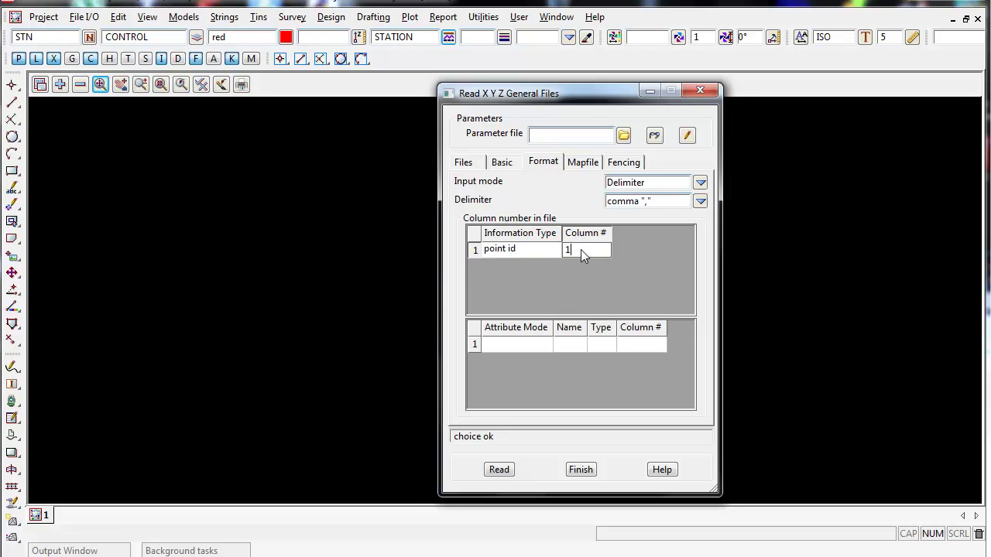
{"action": "key", "text": "Return"}
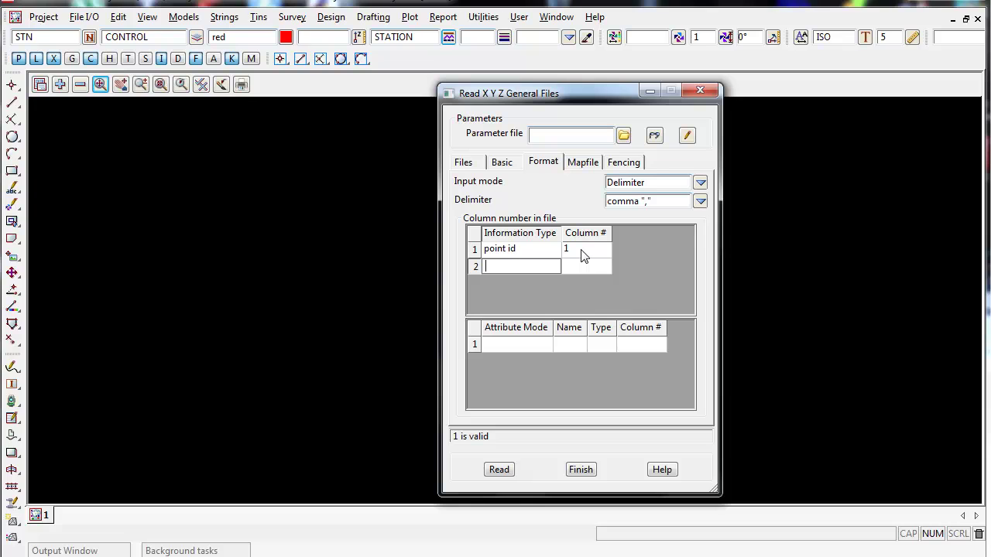
Step: Add a second format row mapping x coord to column 2
{"action": "right_click", "coordinate": [504, 264]}
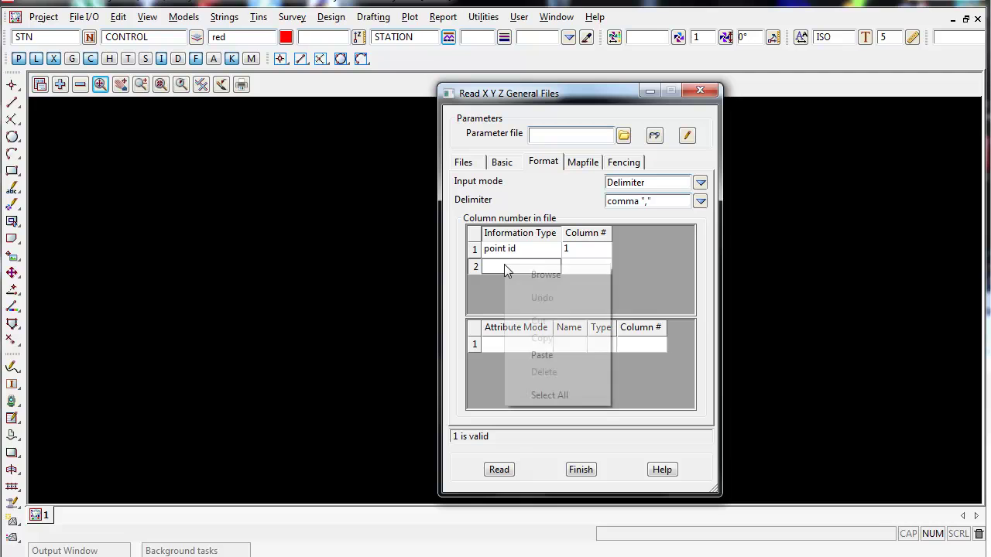
{"action": "left_click", "coordinate": [557, 278]}
{"action": "double_click", "coordinate": [575, 301]}
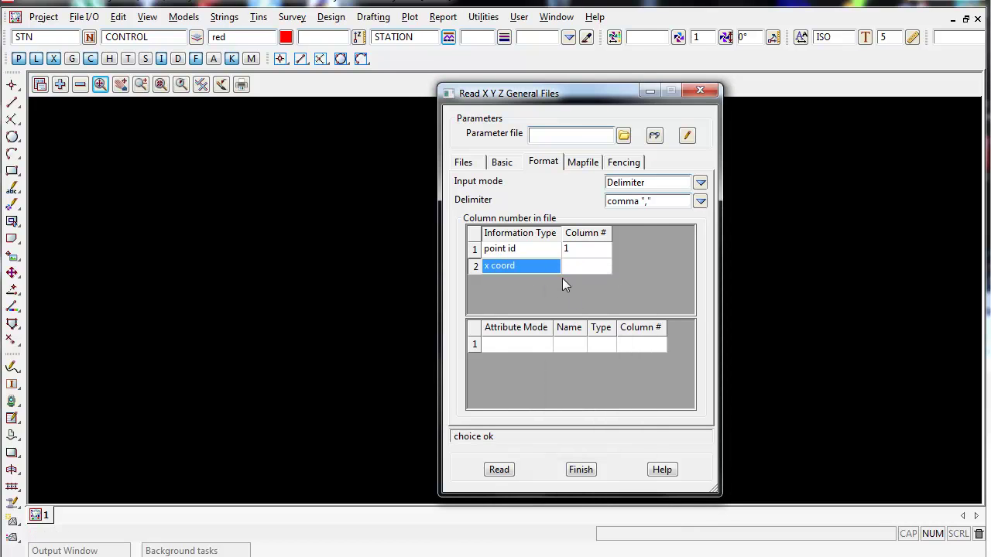
{"action": "left_click", "coordinate": [577, 266]}
{"action": "type", "text": "2"}
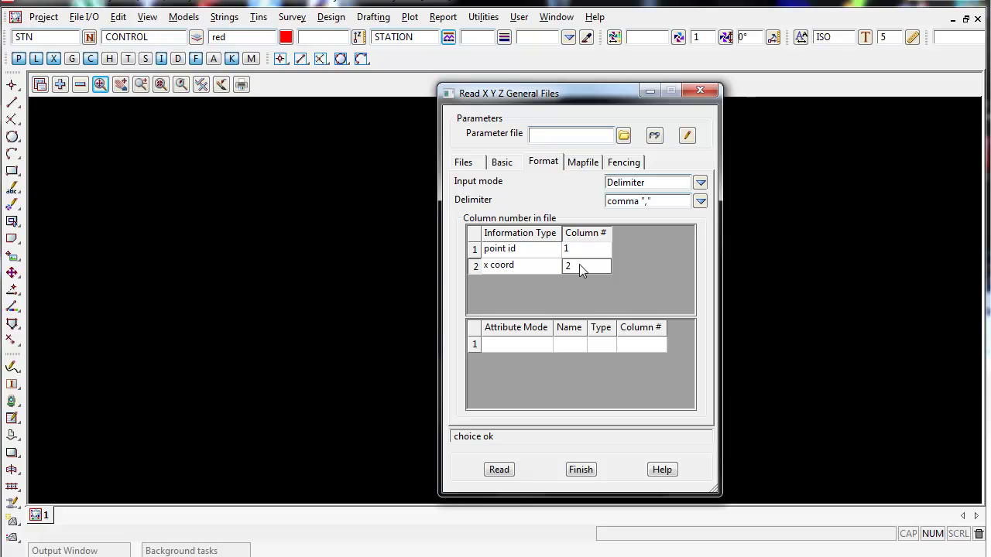
{"action": "key", "text": "Return"}
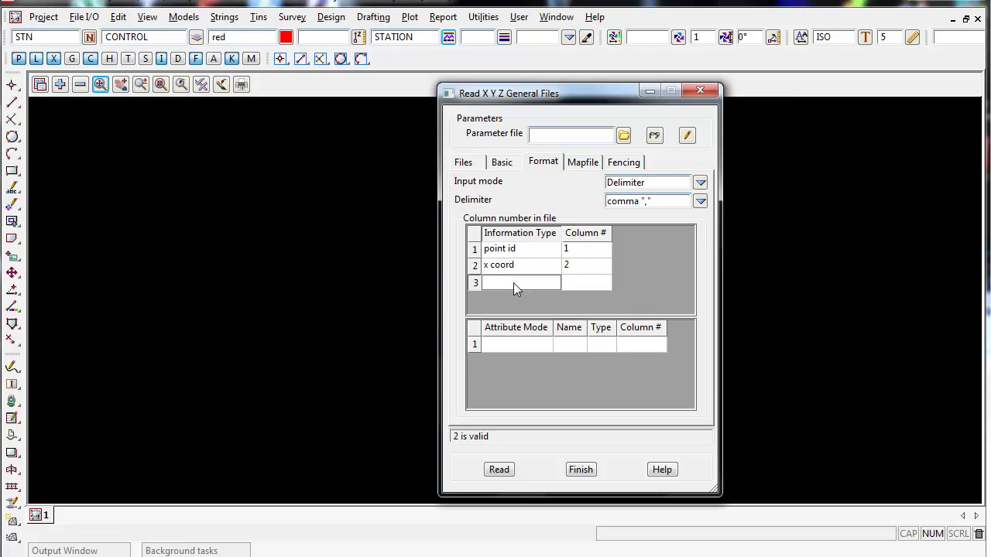
Step: Add a third format row mapping y coord to column 3
{"action": "right_click", "coordinate": [513, 282]}
{"action": "left_click", "coordinate": [565, 294]}
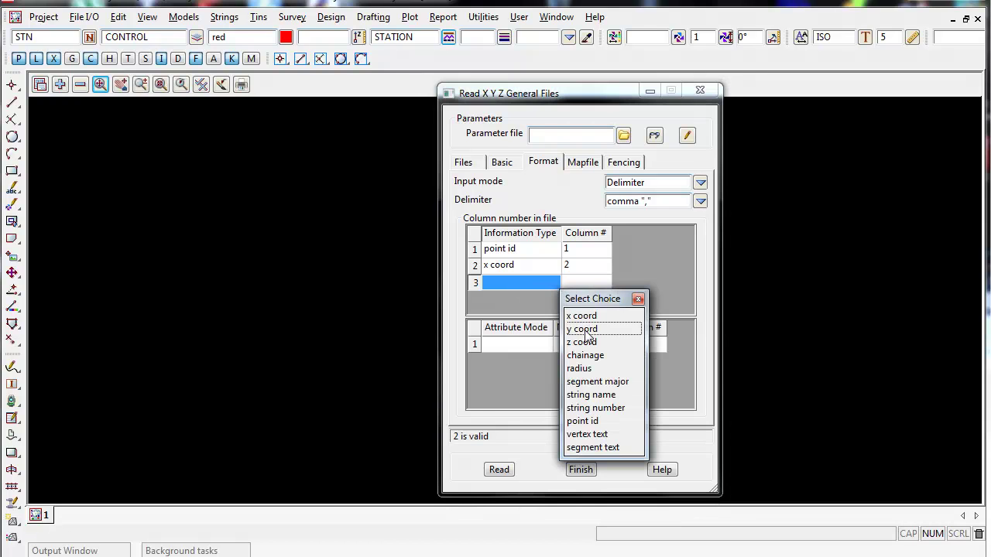
{"action": "left_click", "coordinate": [582, 329]}
{"action": "left_click", "coordinate": [570, 284]}
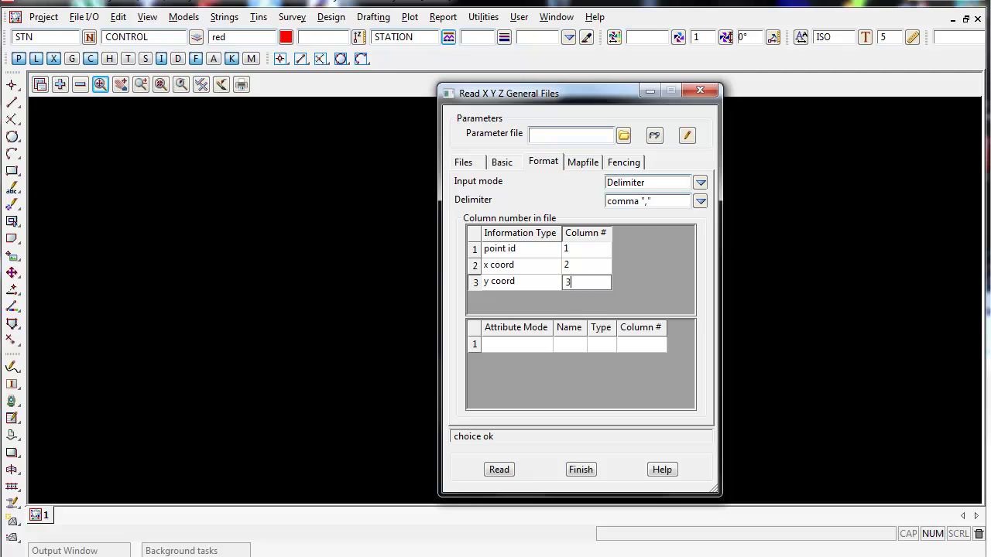
{"action": "key", "text": "Return"}
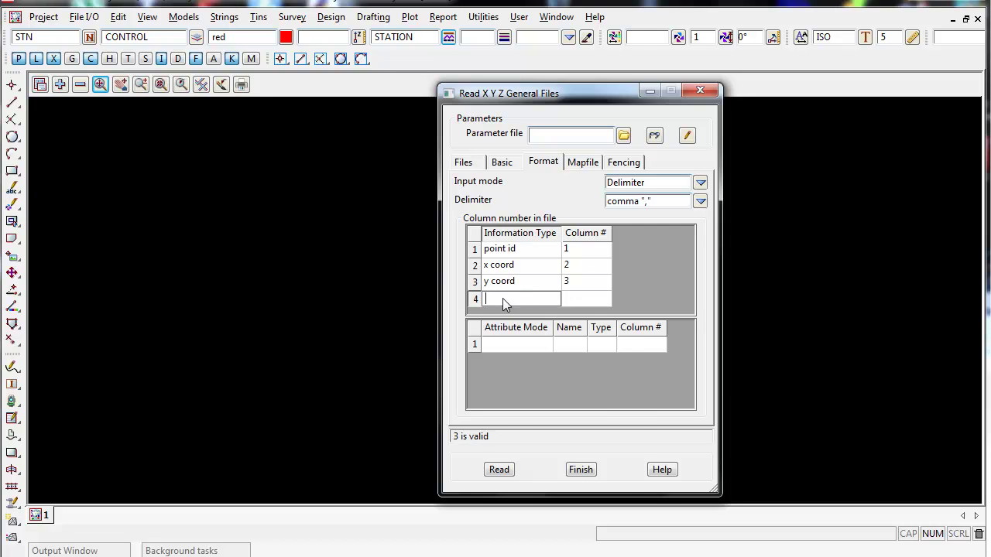
Step: Add a fourth format row mapping z coord to column 4
{"action": "right_click", "coordinate": [502, 298]}
{"action": "left_click", "coordinate": [546, 313]}
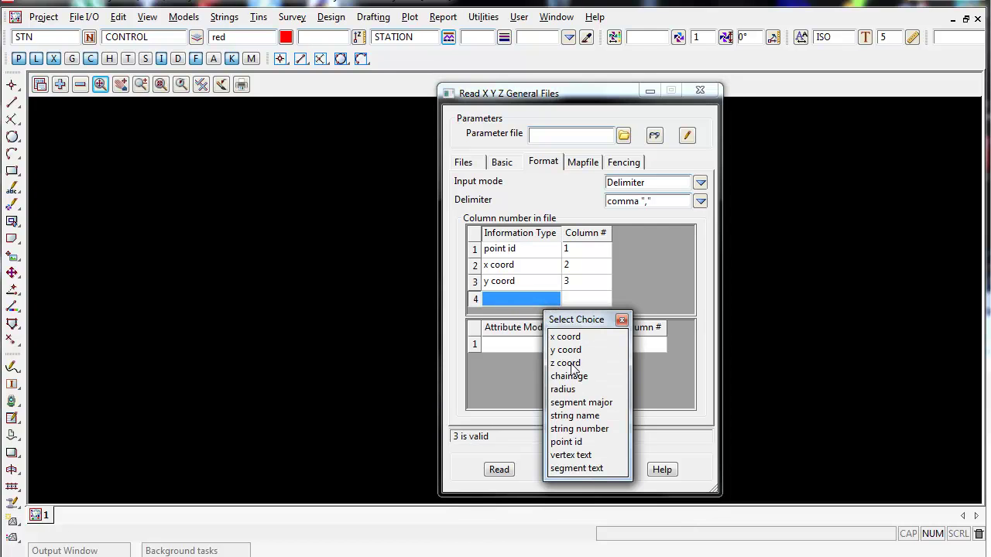
{"action": "left_click", "coordinate": [574, 363]}
{"action": "left_click", "coordinate": [576, 298]}
{"action": "type", "text": "4"}
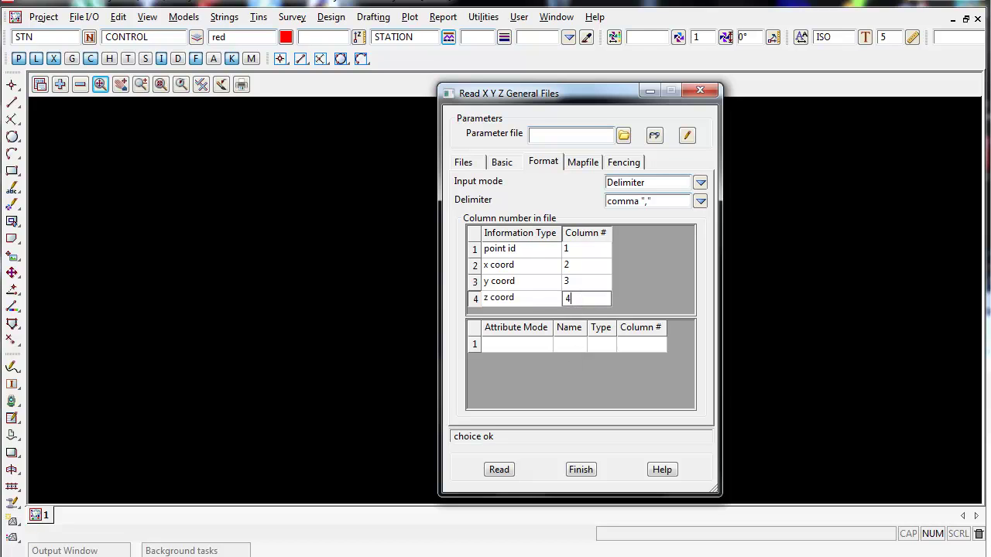
{"action": "key", "text": "Return"}
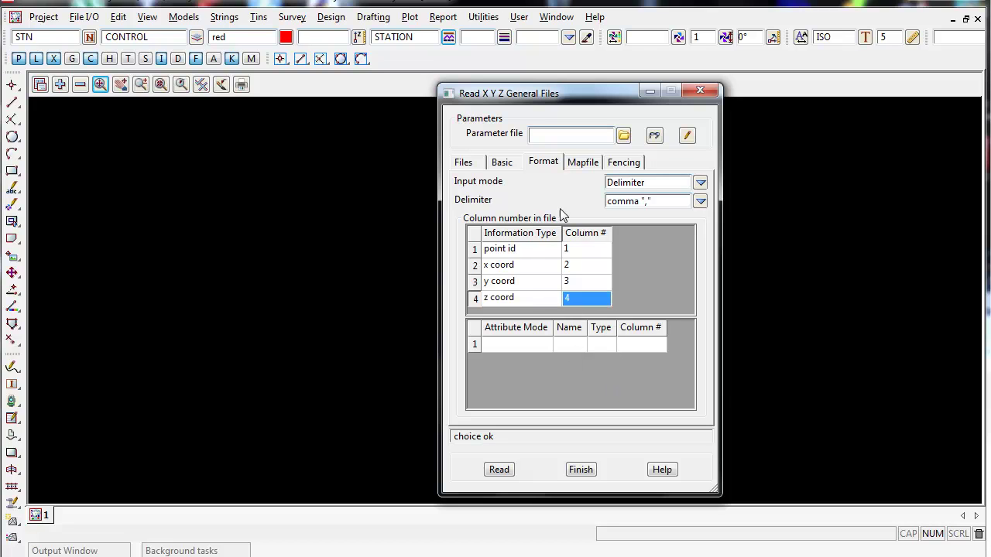
Step: Check the remaining import settings without assigning a map file, and read the CSV file into the CONTROL model
{"action": "left_click", "coordinate": [582, 164]}
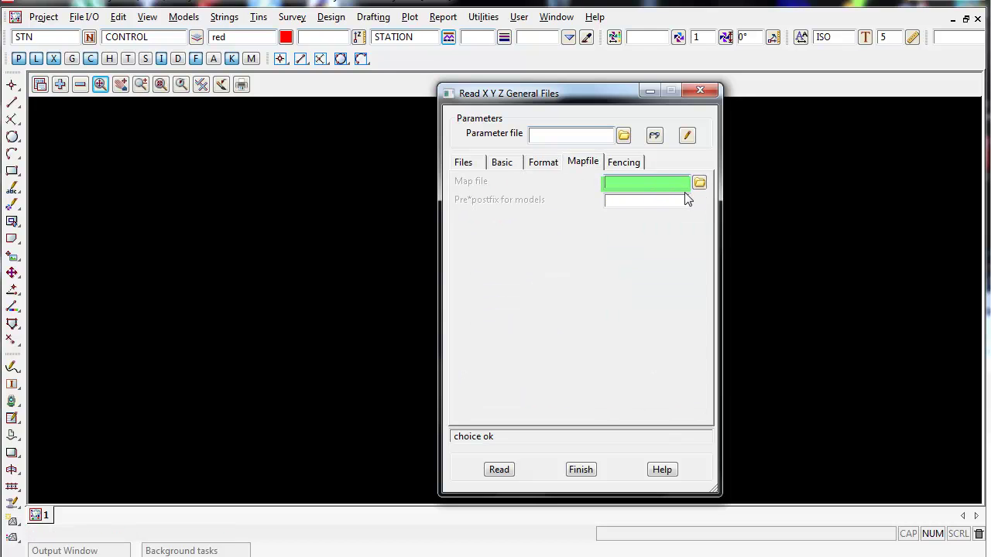
{"action": "left_click", "coordinate": [281, 63]}
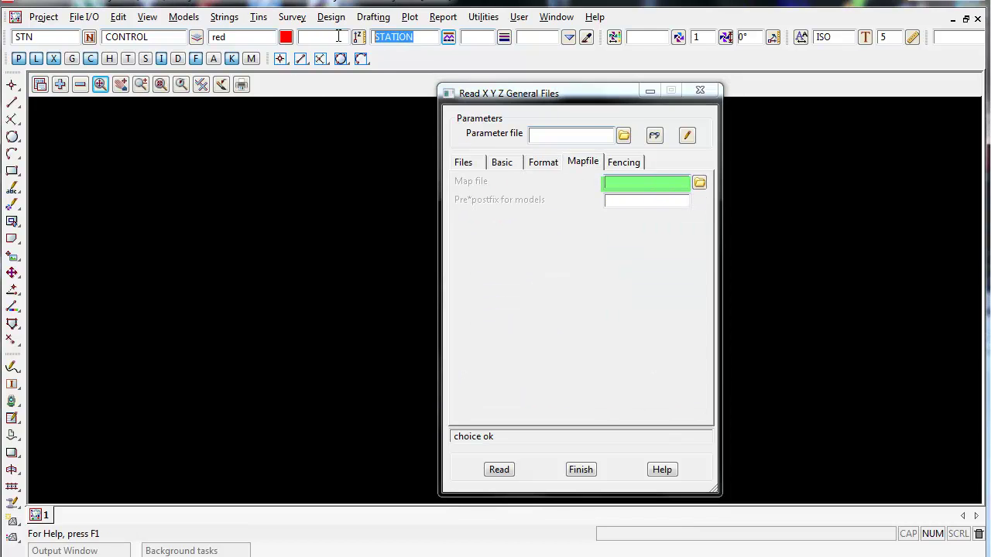
{"action": "left_click", "coordinate": [546, 164]}
{"action": "left_click", "coordinate": [501, 166]}
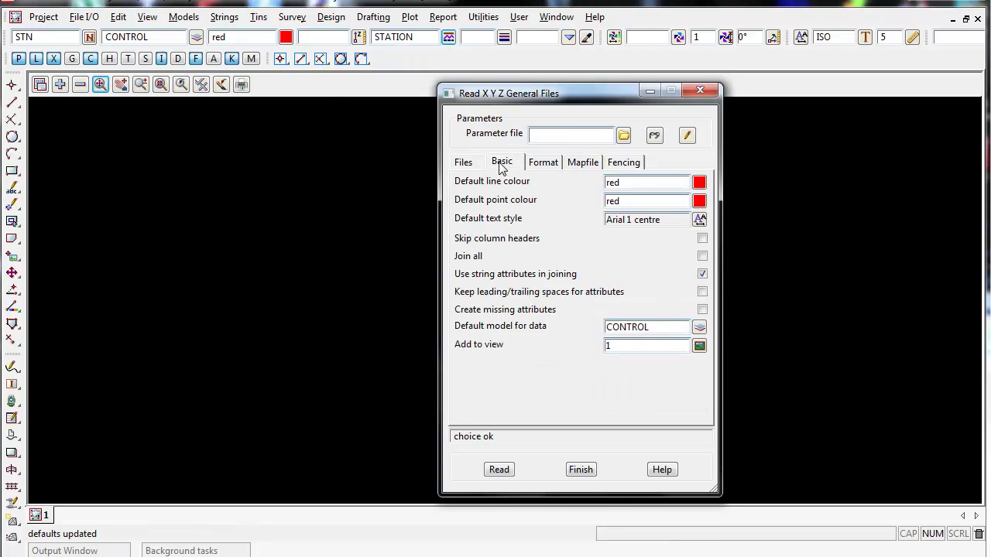
{"action": "left_click", "coordinate": [465, 162]}
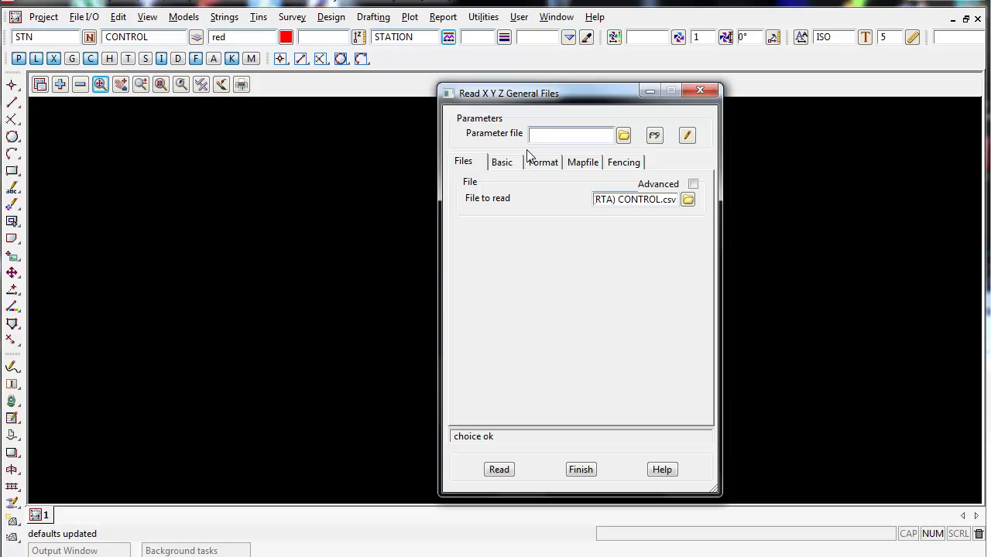
{"action": "left_click", "coordinate": [505, 477]}
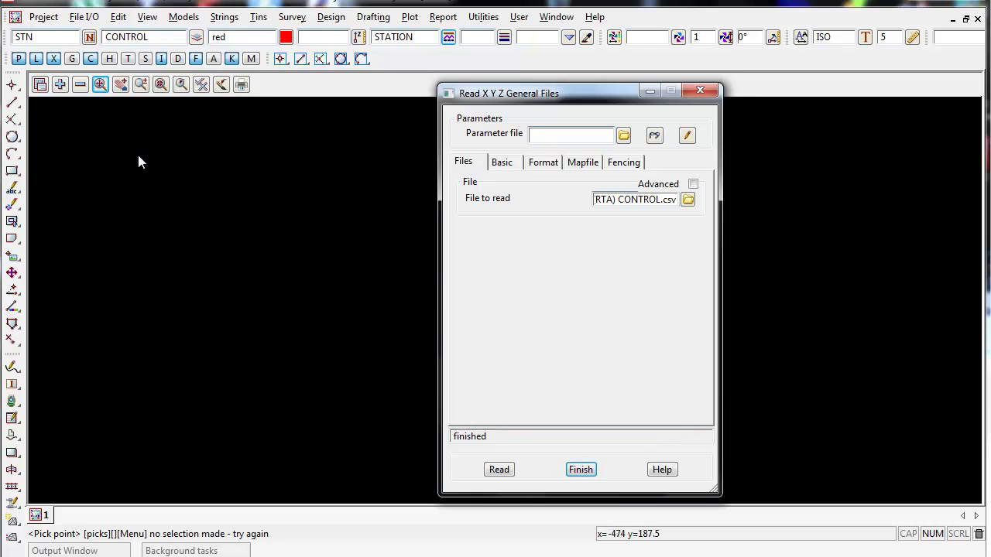
Step: Fit the imported control points in view 1 and minimise the Read X Y Z General Files dialog
{"action": "left_click", "coordinate": [100, 85]}
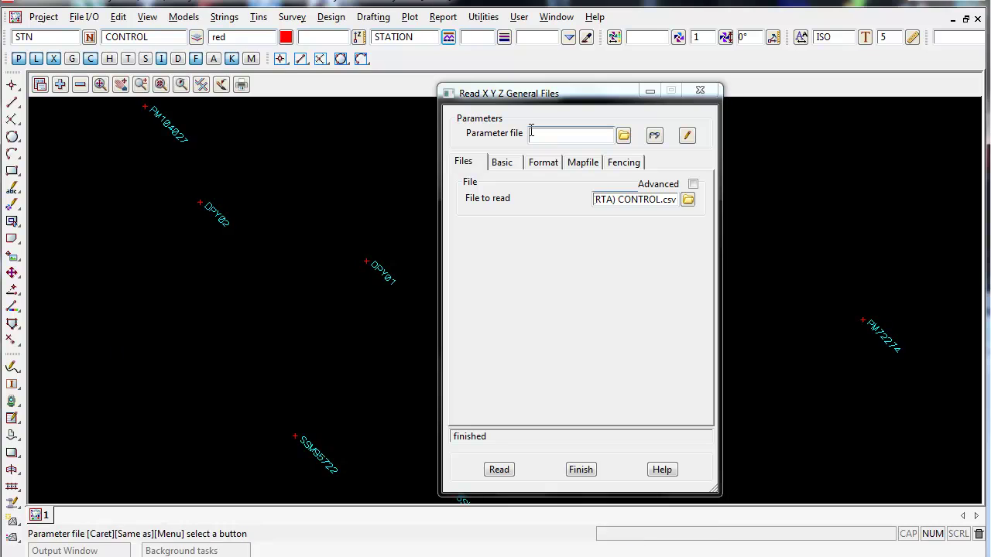
{"action": "left_click", "coordinate": [647, 91]}
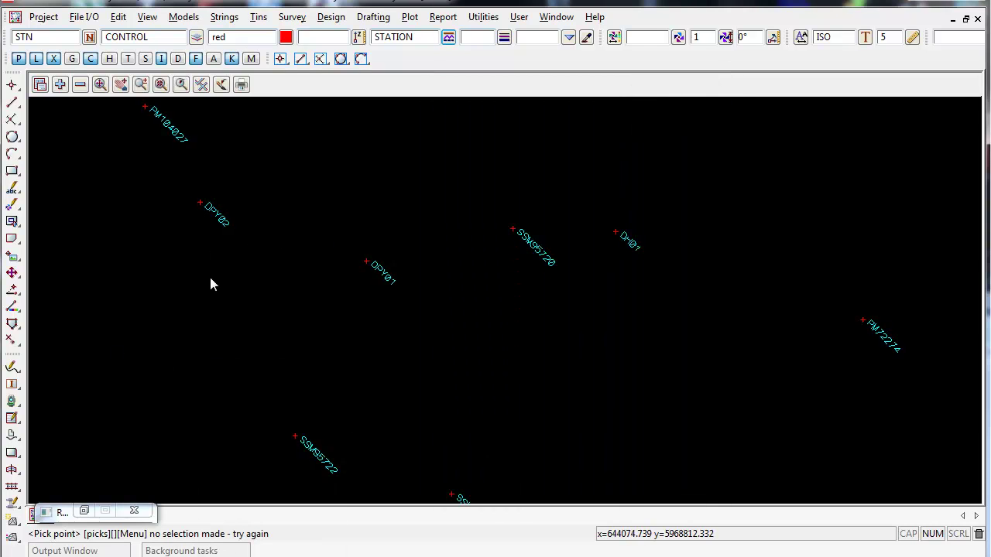
{"action": "scroll", "coordinate": [221, 270], "scroll_direction": "down", "scroll_amount": 1}
{"action": "scroll", "coordinate": [223, 277], "scroll_direction": "up", "scroll_amount": 1}
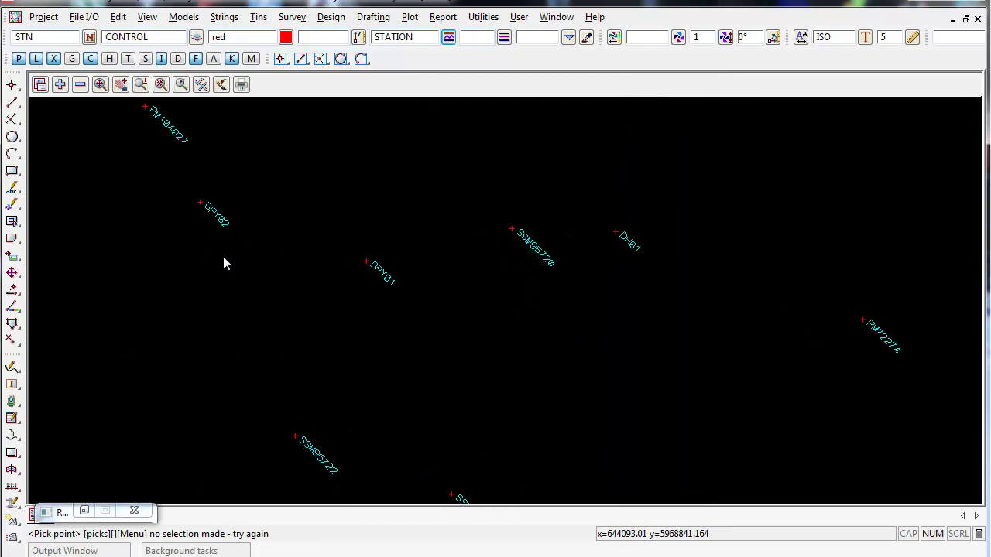
{"action": "left_click", "coordinate": [393, 36]}
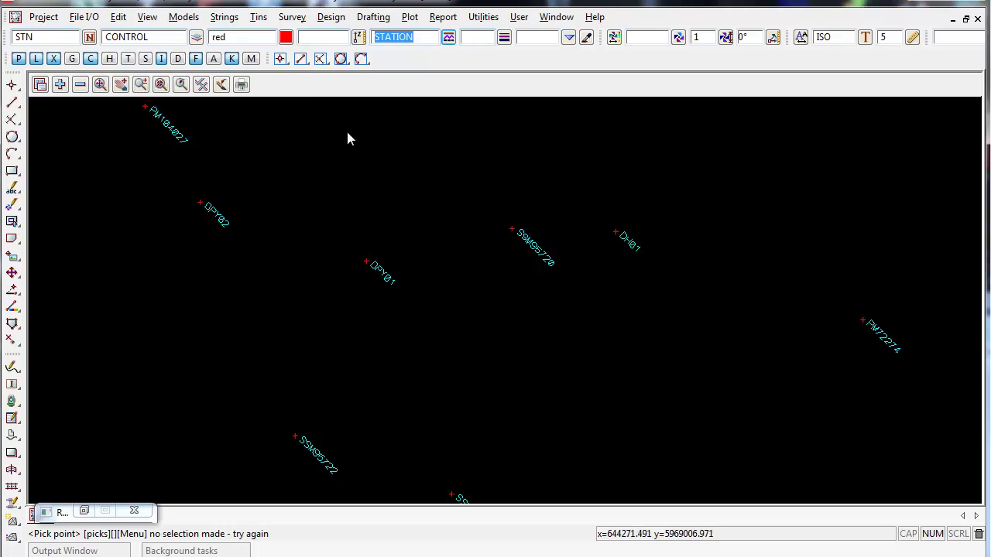
Step: Start the Change String command and choose STATION from the Miscellaneous styles as the new style
{"action": "left_click", "coordinate": [225, 16]}
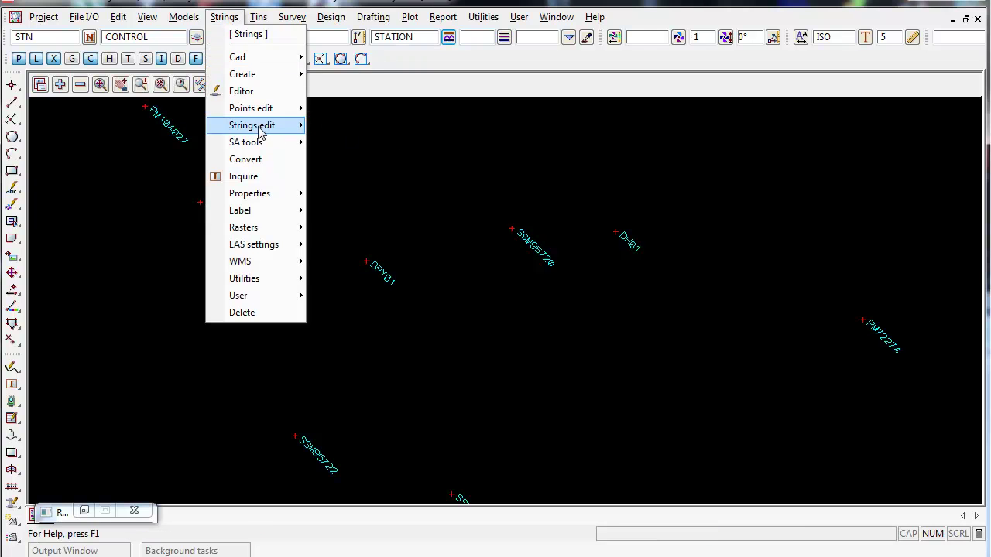
{"action": "mouse_move", "coordinate": [260, 130]}
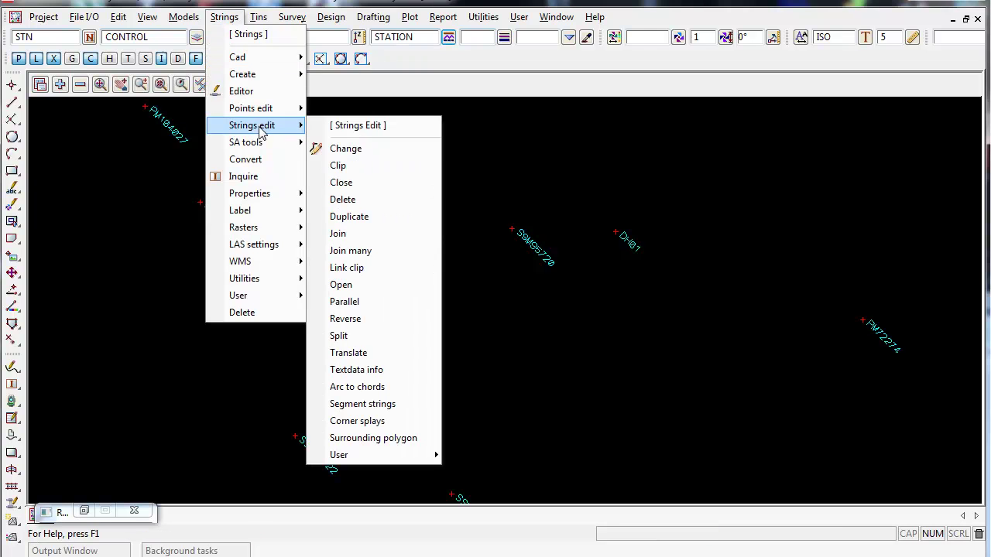
{"action": "left_click", "coordinate": [397, 154]}
{"action": "left_click_drag", "start_coordinate": [482, 151], "coordinate": [528, 99]}
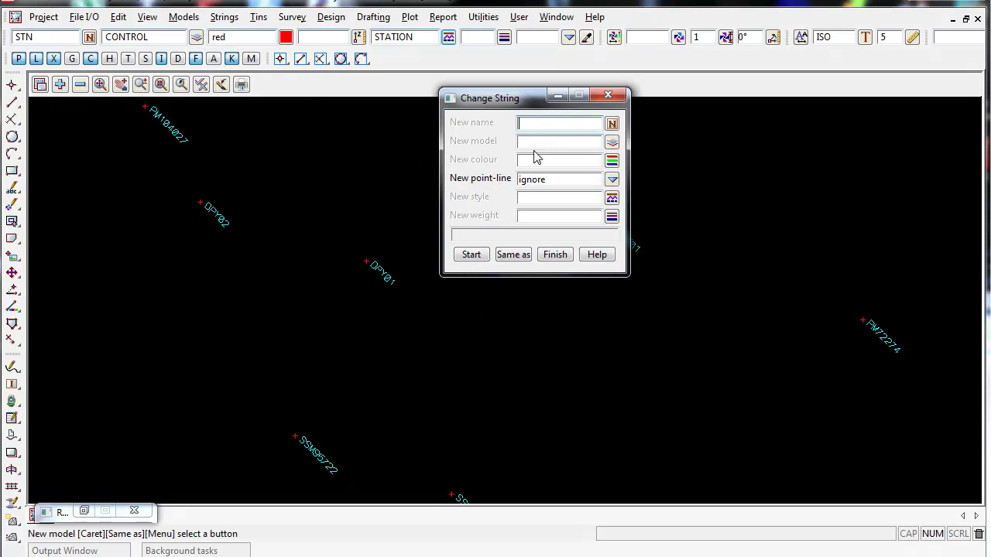
{"action": "left_click", "coordinate": [610, 198]}
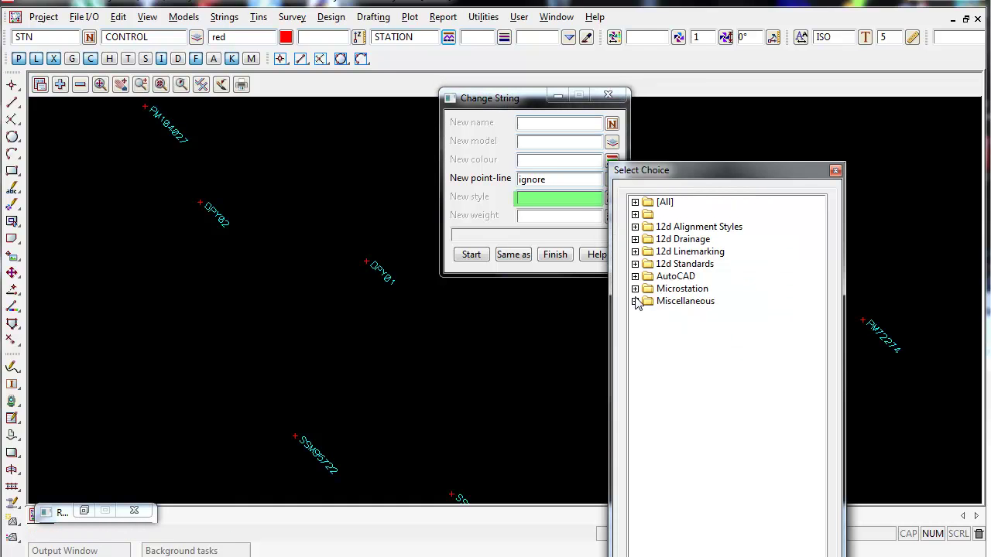
{"action": "left_click", "coordinate": [635, 301]}
{"action": "left_click_drag", "start_coordinate": [818, 216], "coordinate": [822, 482]}
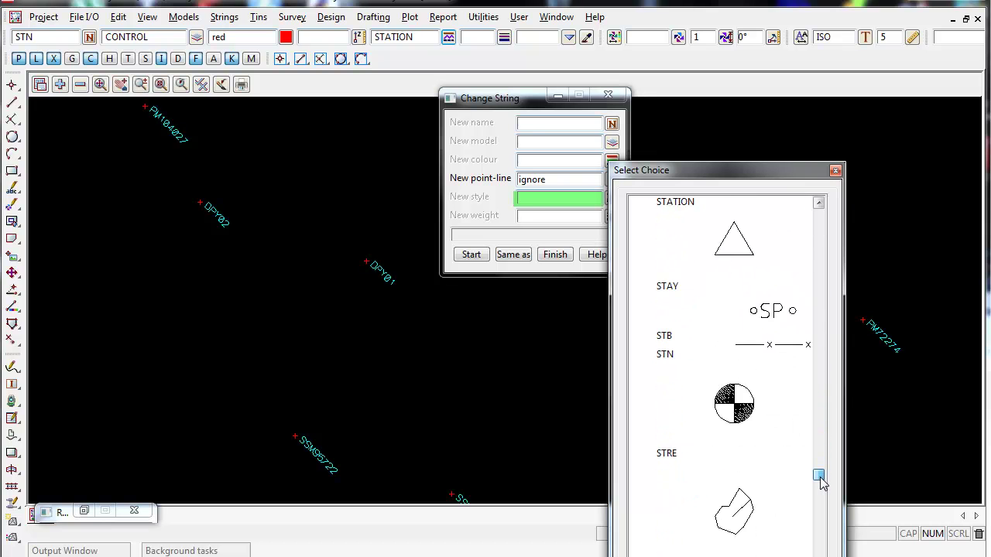
{"action": "left_click", "coordinate": [728, 234]}
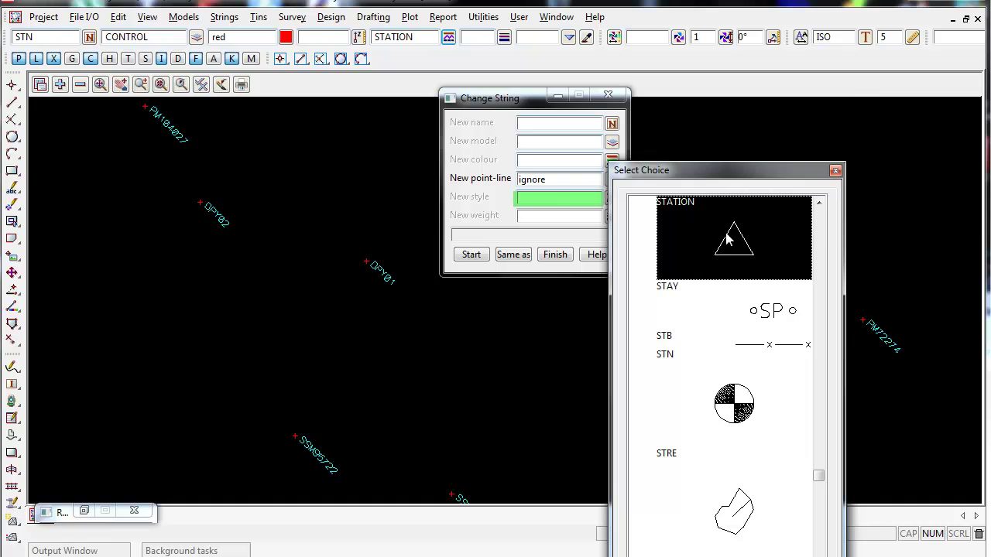
{"action": "left_click", "coordinate": [728, 240]}
Step: Apply the STATION style change to the control string by picking and accepting it at point SSM95722
{"action": "left_click", "coordinate": [467, 256]}
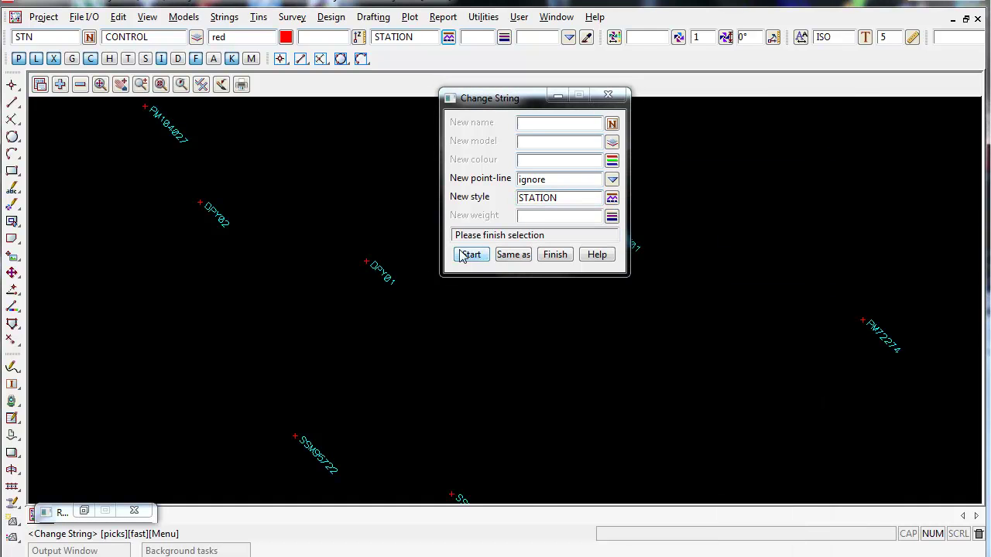
{"action": "left_click", "coordinate": [291, 431]}
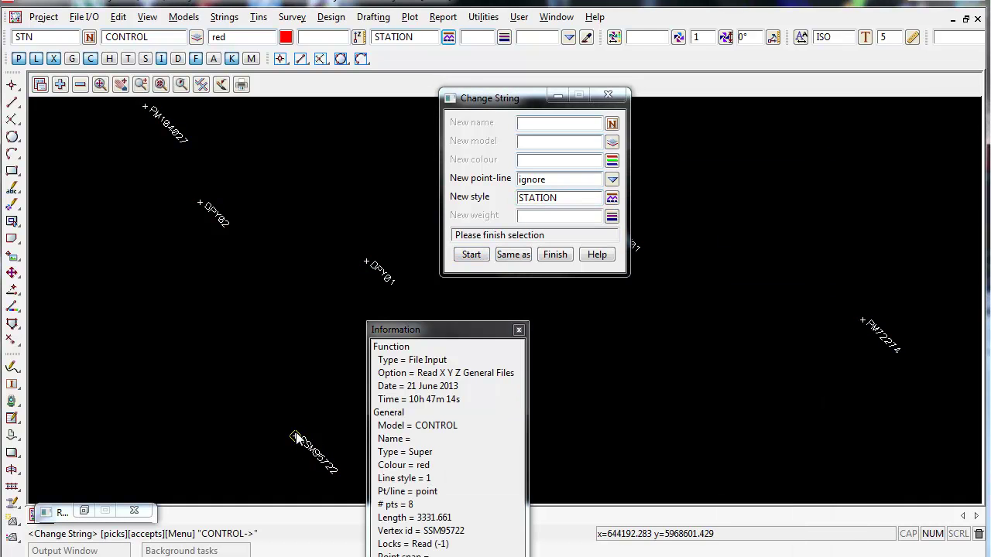
{"action": "middle_click", "coordinate": [296, 438]}
{"action": "scroll", "coordinate": [285, 410], "scroll_direction": "up", "scroll_amount": 5}
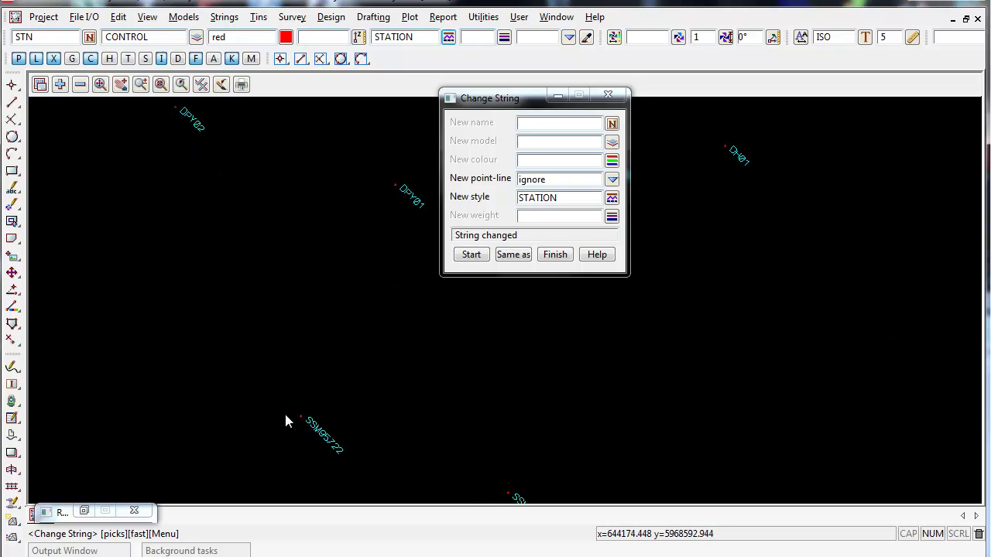
{"action": "scroll", "coordinate": [317, 430], "scroll_direction": "up", "scroll_amount": 1}
{"action": "scroll", "coordinate": [287, 424], "scroll_direction": "down", "scroll_amount": 6}
{"action": "scroll", "coordinate": [356, 311], "scroll_direction": "up", "scroll_amount": 3}
{"action": "scroll", "coordinate": [363, 309], "scroll_direction": "down", "scroll_amount": 4}
{"action": "scroll", "coordinate": [258, 290], "scroll_direction": "up", "scroll_amount": 3}
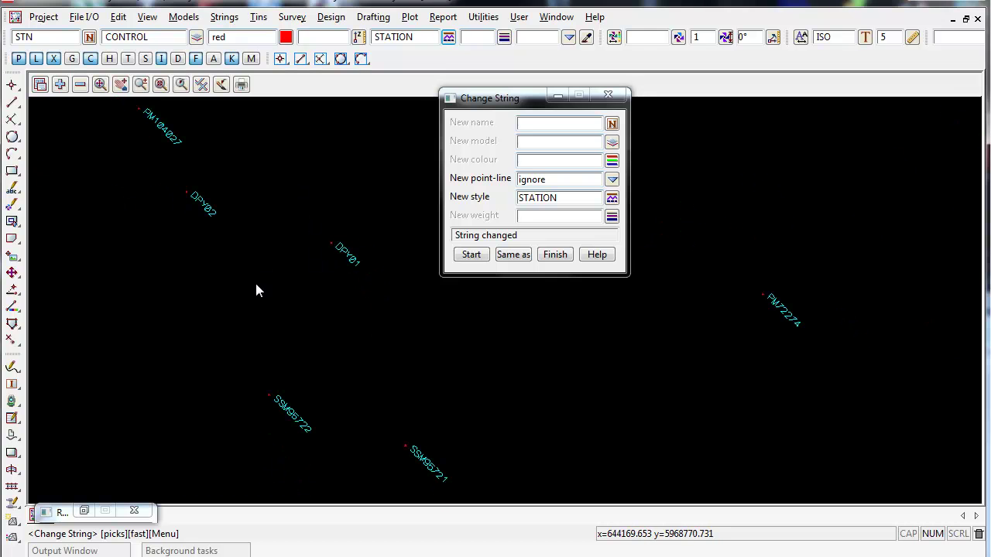